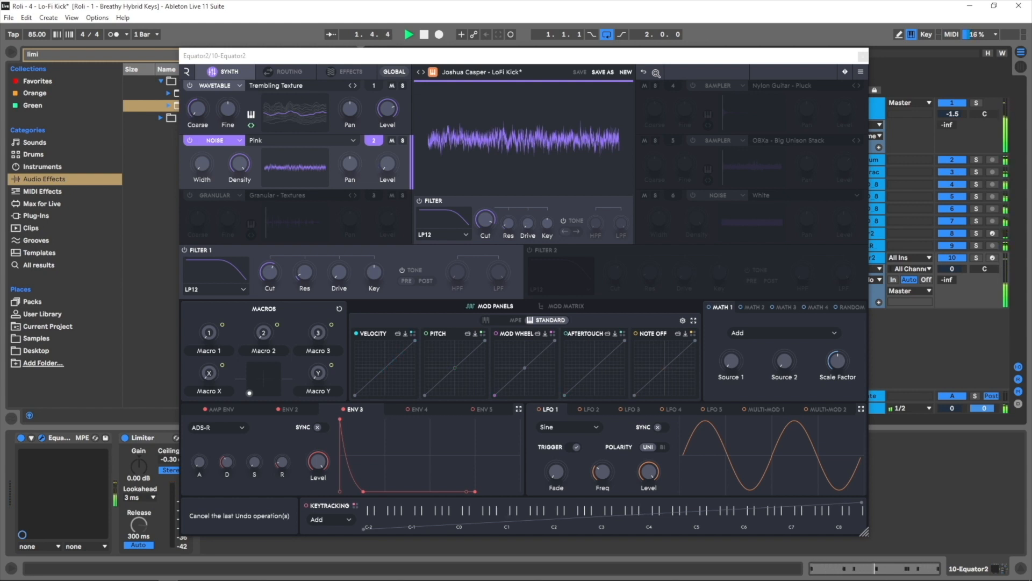
# Step: Solo the Equator2 track and bring up the settings of the Trembling Texture wavetable source
pyautogui.click(976, 257)
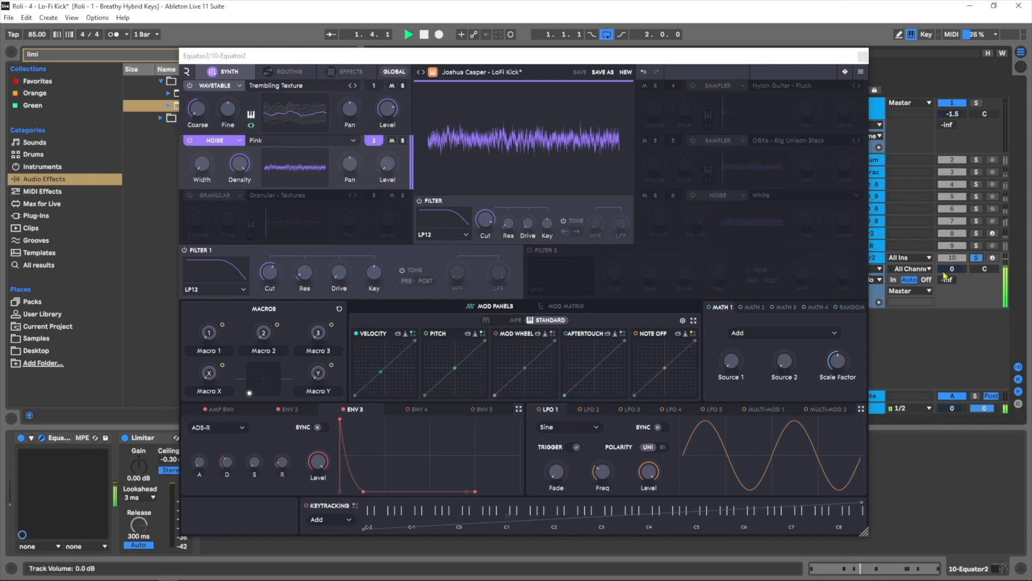
pyautogui.click(250, 109)
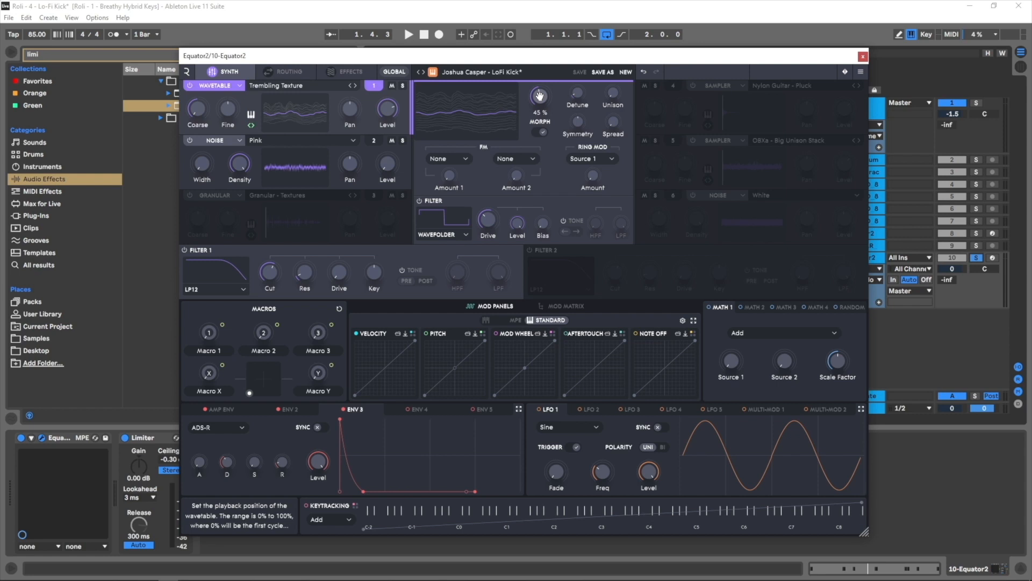
# Step: Play the loop while sweeping the Trembling Texture wavetable position up and down to compare how it sounds
pyautogui.press('space')
pyautogui.moveTo(540, 97); pyautogui.dragTo(537, 96)
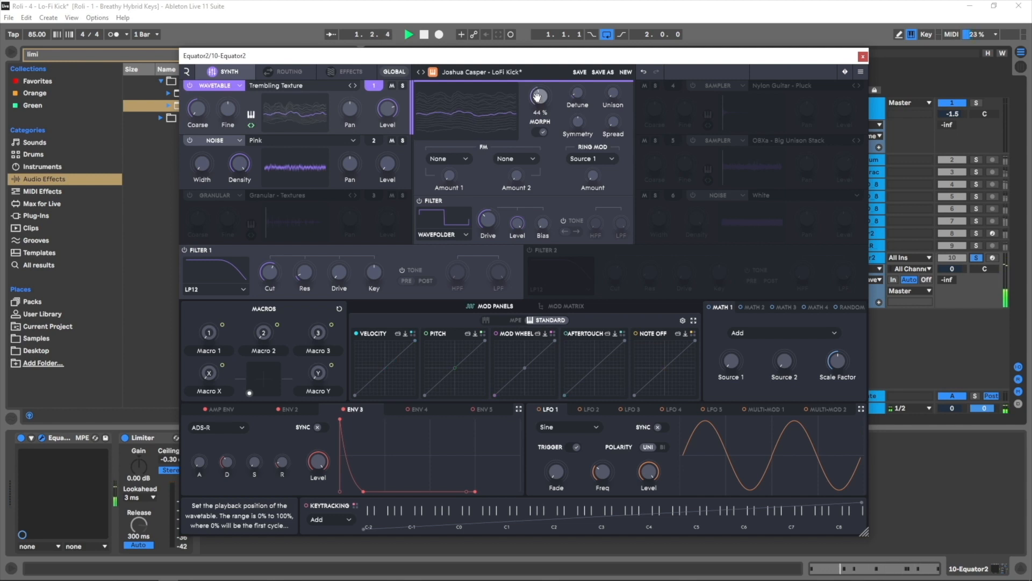
pyautogui.moveTo(537, 95); pyautogui.dragTo(541, 82)
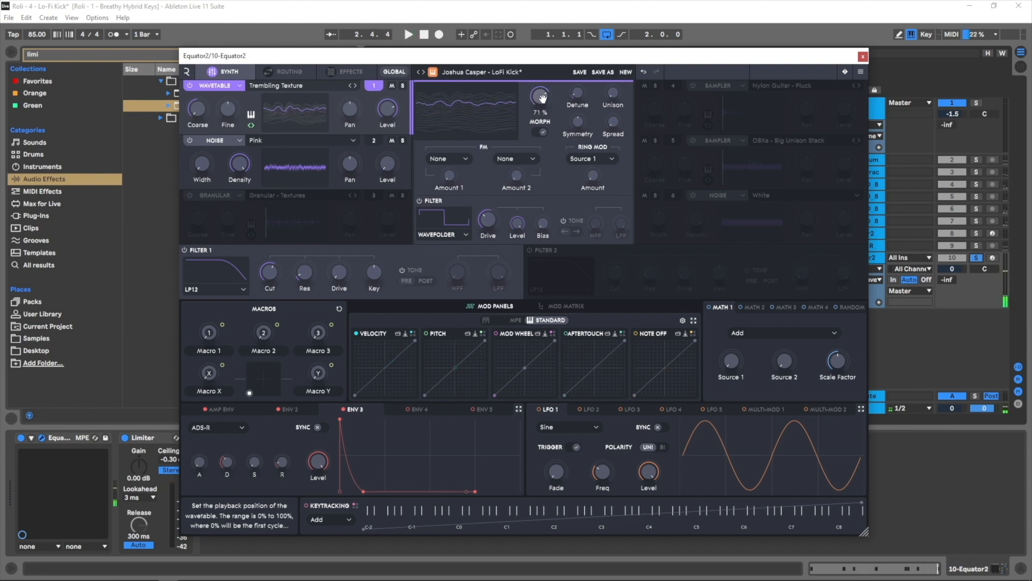
pyautogui.moveTo(542, 97); pyautogui.dragTo(527, 120)
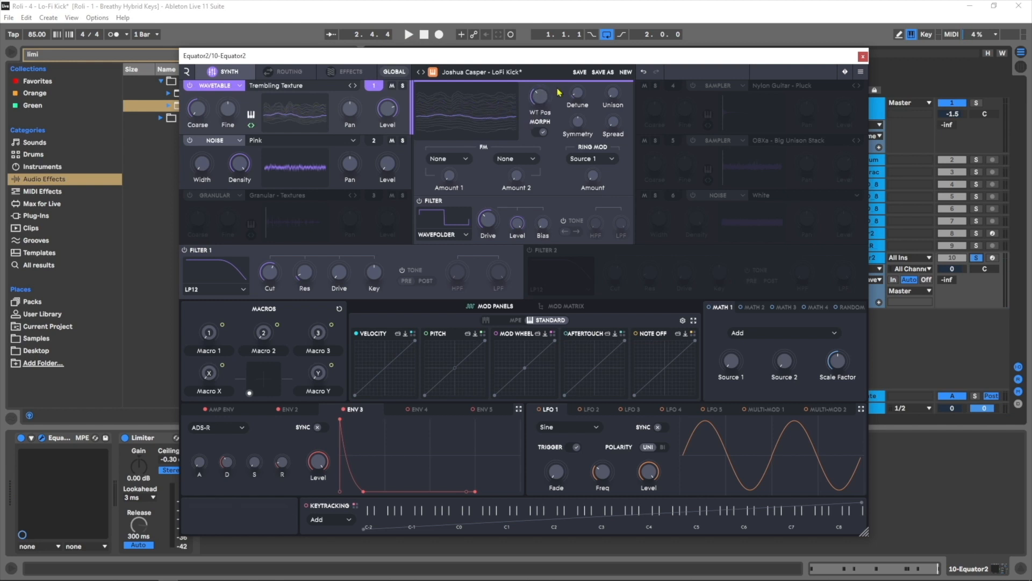
# Step: Start a new init patch, discarding the unsaved changes, and load the Trembling Texture wavetable into source 1
pyautogui.click(626, 71)
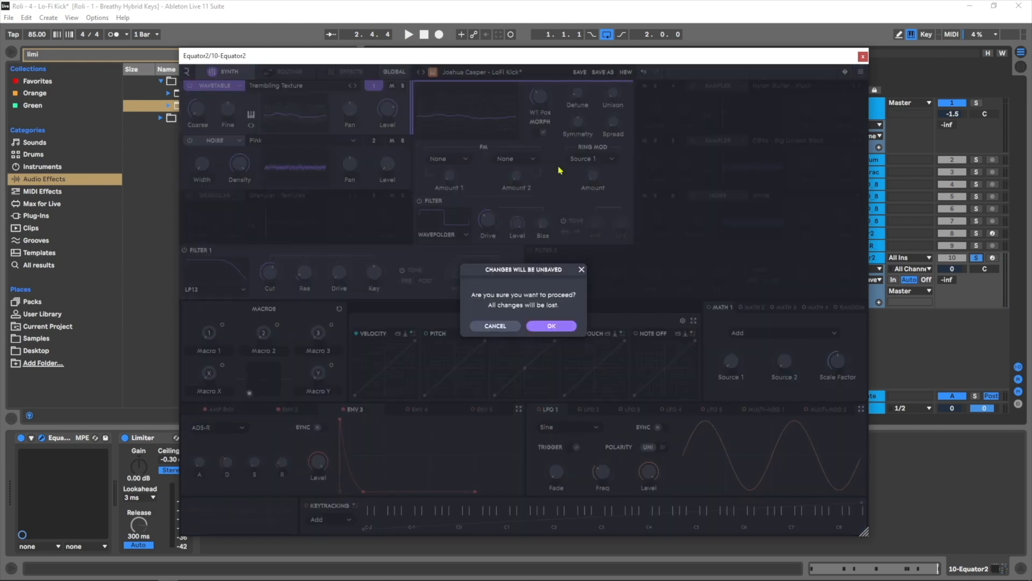
pyautogui.click(544, 327)
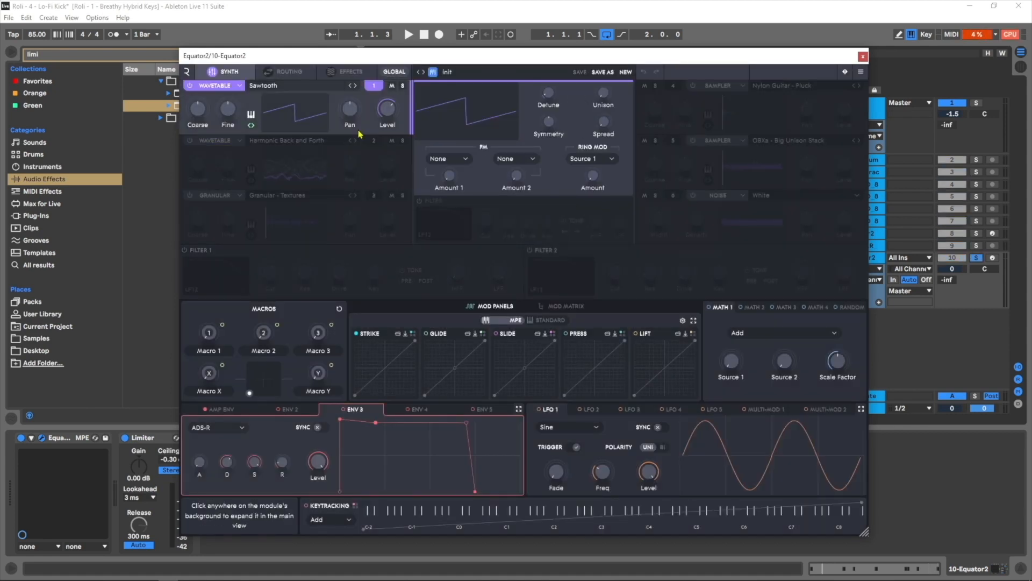
pyautogui.click(263, 86)
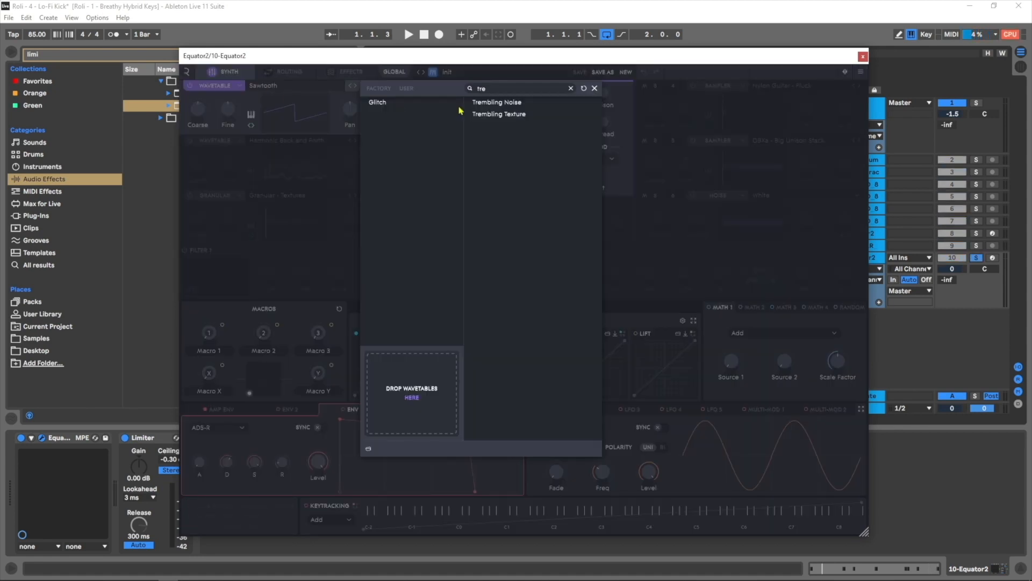
pyautogui.doubleClick(499, 114)
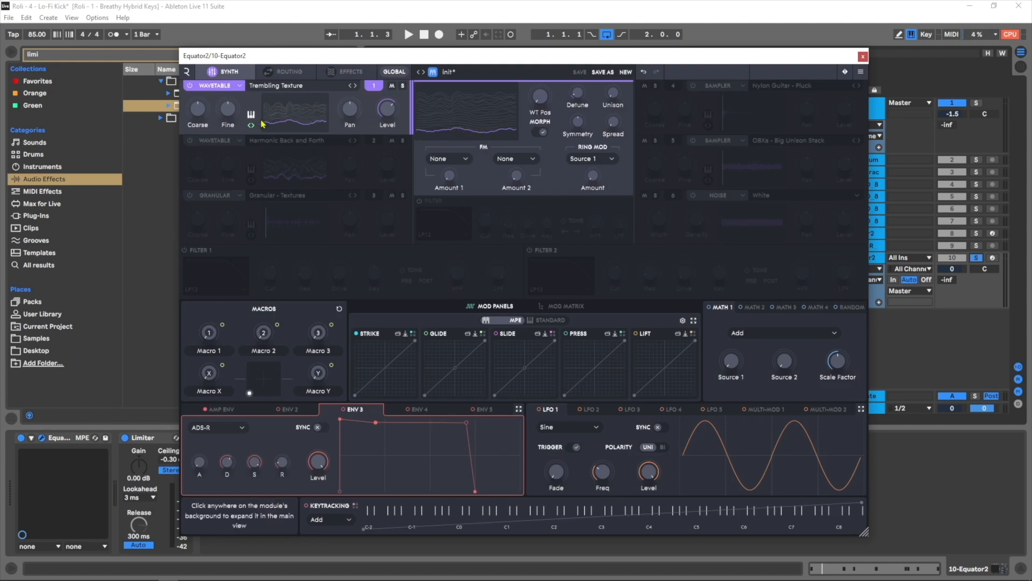
# Step: Add Envelope 2 as the modulation source for source 1's Coarse pitch
pyautogui.rightClick(203, 154)
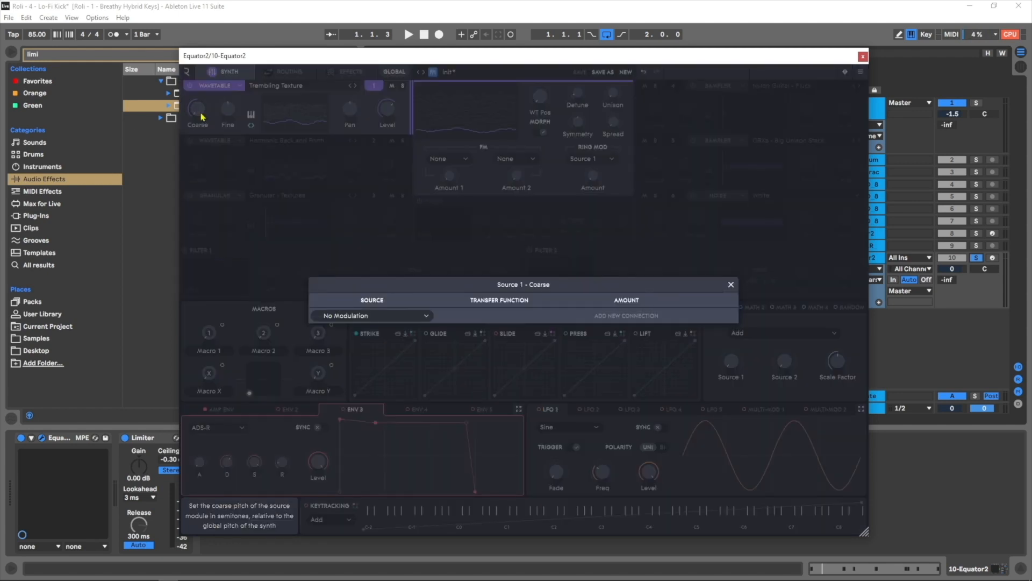
pyautogui.click(370, 316)
pyautogui.moveTo(376, 351)
pyautogui.moveTo(391, 331)
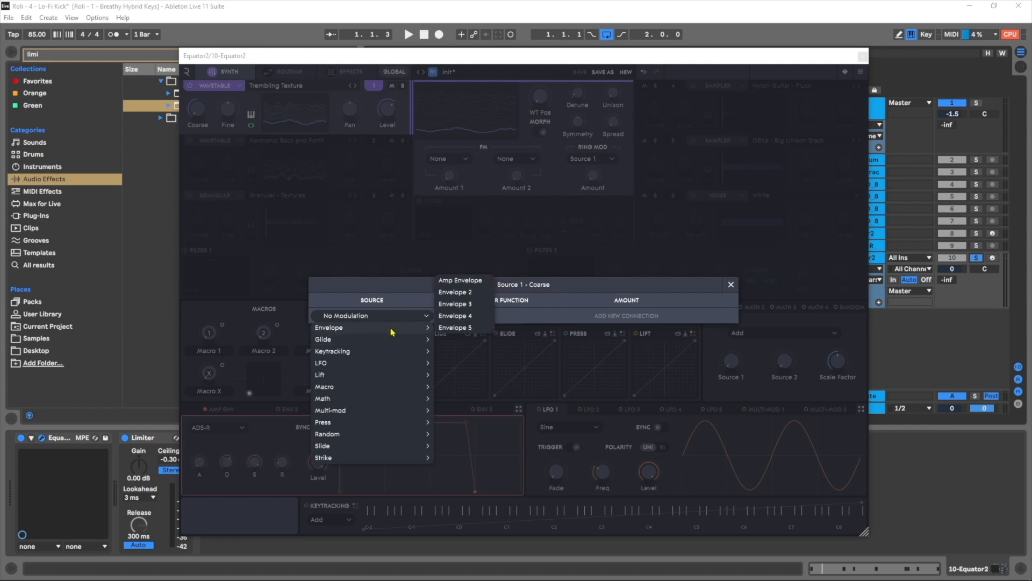
pyautogui.click(465, 297)
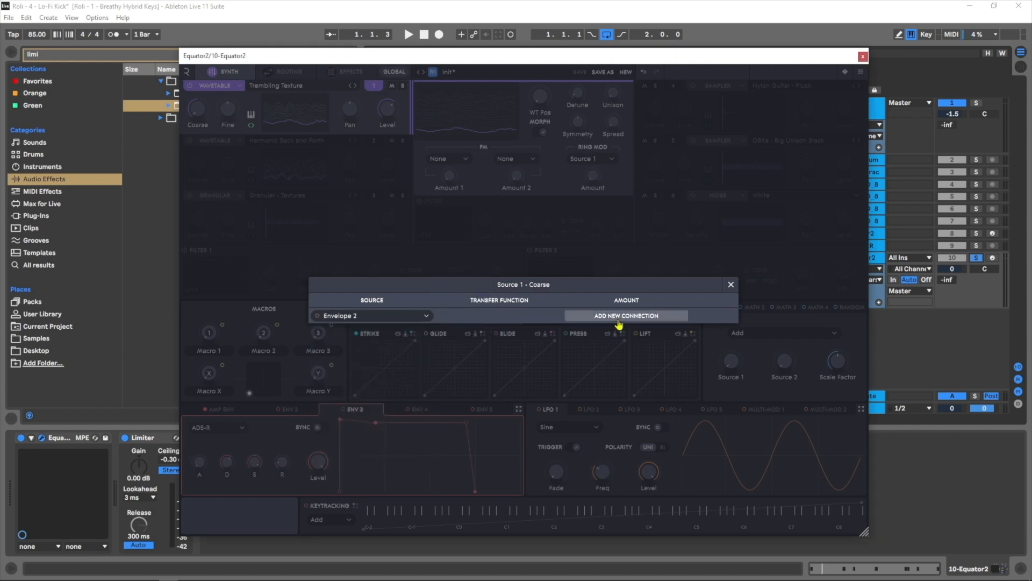
pyautogui.click(730, 275)
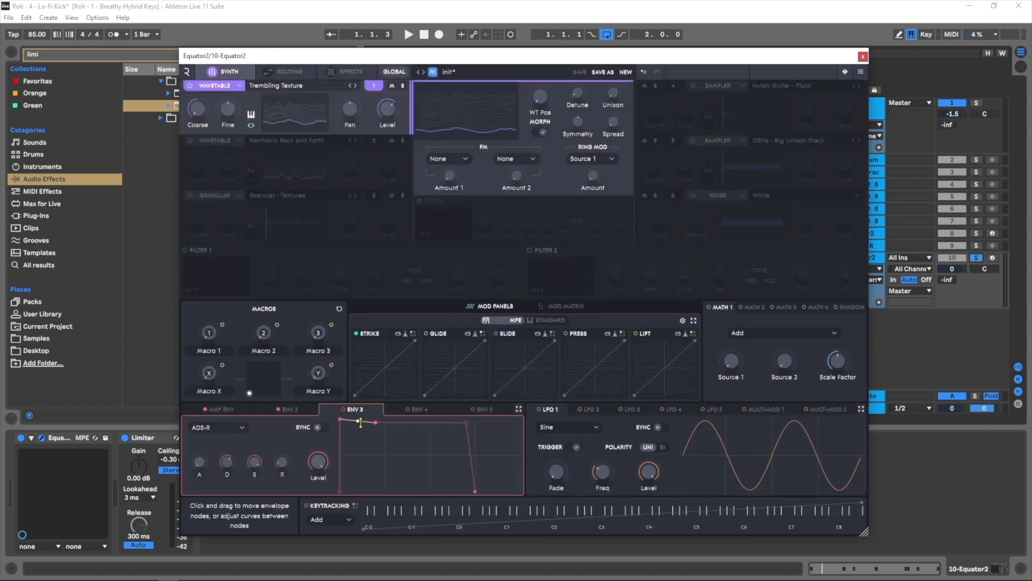
# Step: Shape Envelope 2 with 0% sustain and a short, steeply curved decay, and audition the pitch drop
pyautogui.click(293, 413)
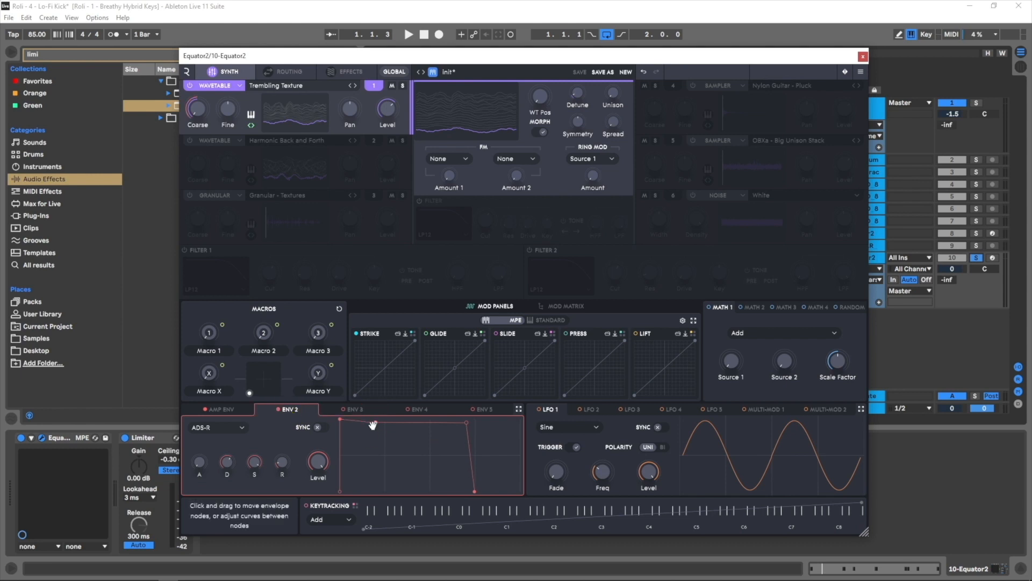
pyautogui.moveTo(375, 423); pyautogui.dragTo(366, 502)
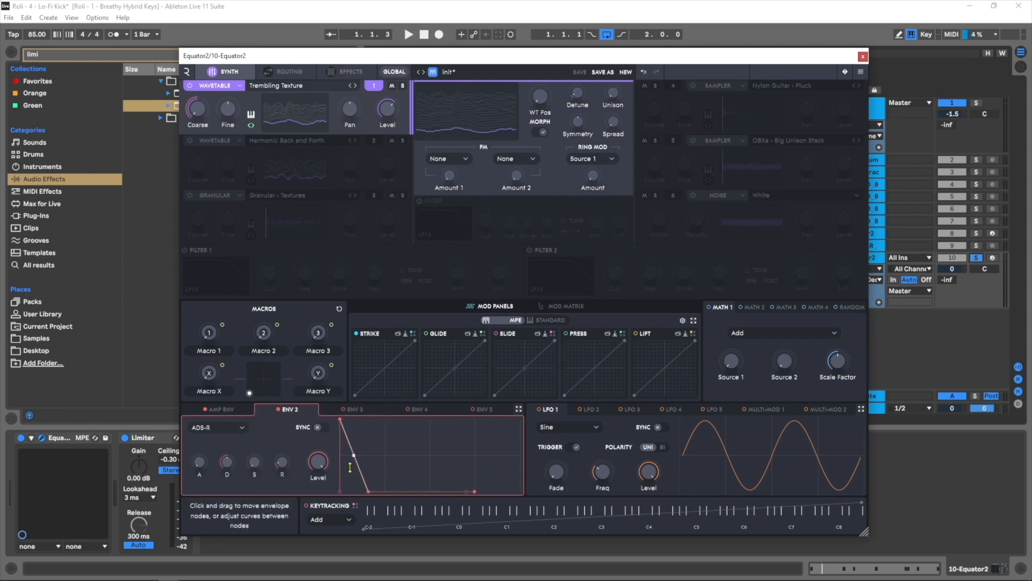
pyautogui.moveTo(353, 455); pyautogui.dragTo(353, 469)
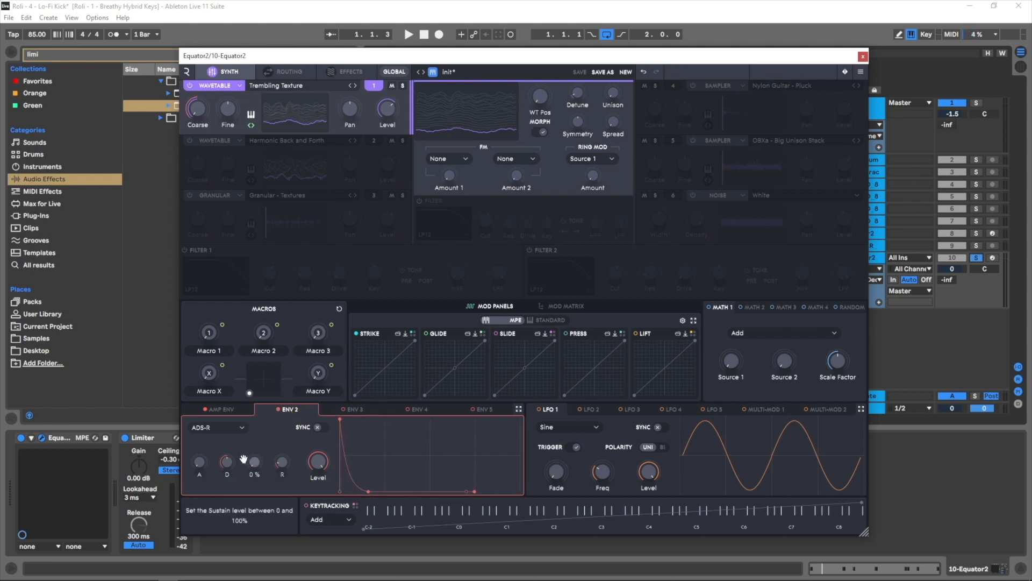
pyautogui.moveTo(225, 464); pyautogui.dragTo(218, 469)
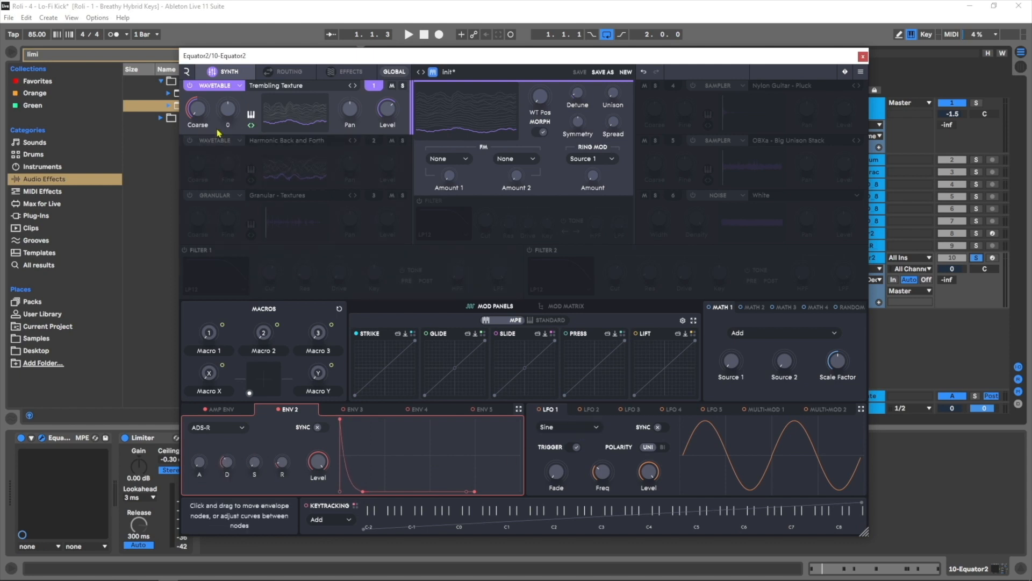
pyautogui.press('space')
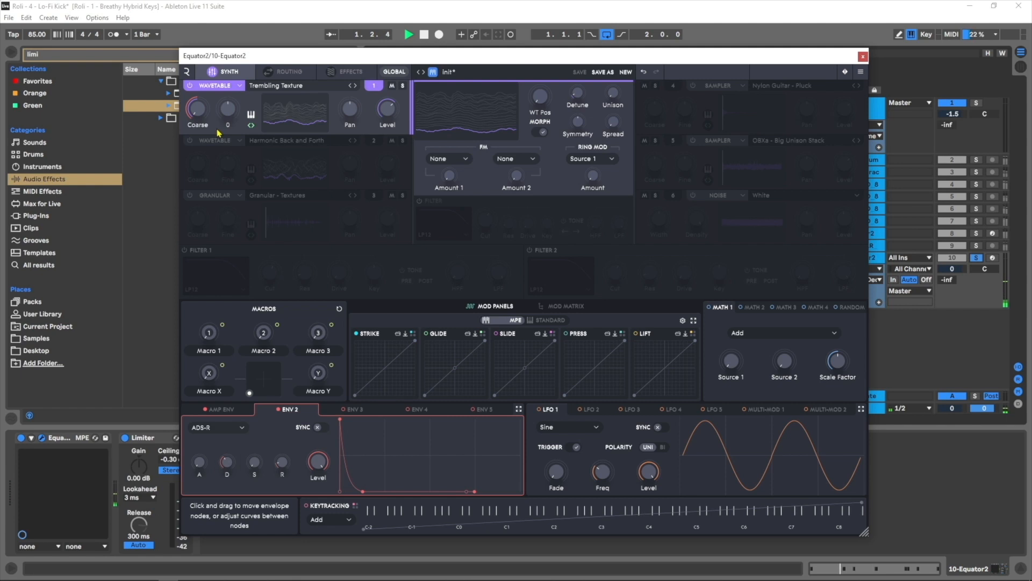
pyautogui.press('space')
# Step: Add a Compressor in effect slot 12, load the "JC - COmp - SFX Tutorial" preset, and audition it
pyautogui.click(353, 77)
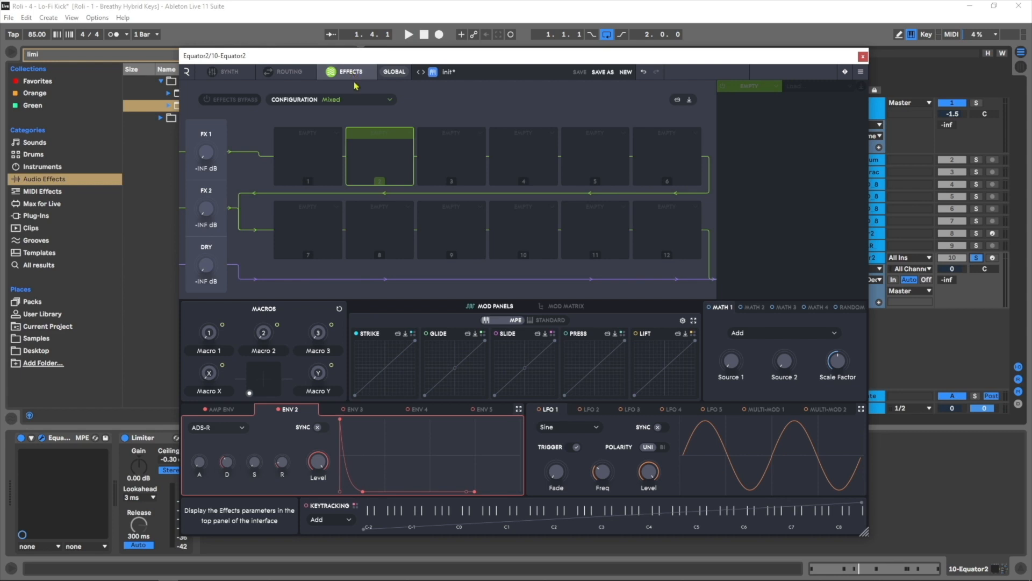
pyautogui.click(683, 226)
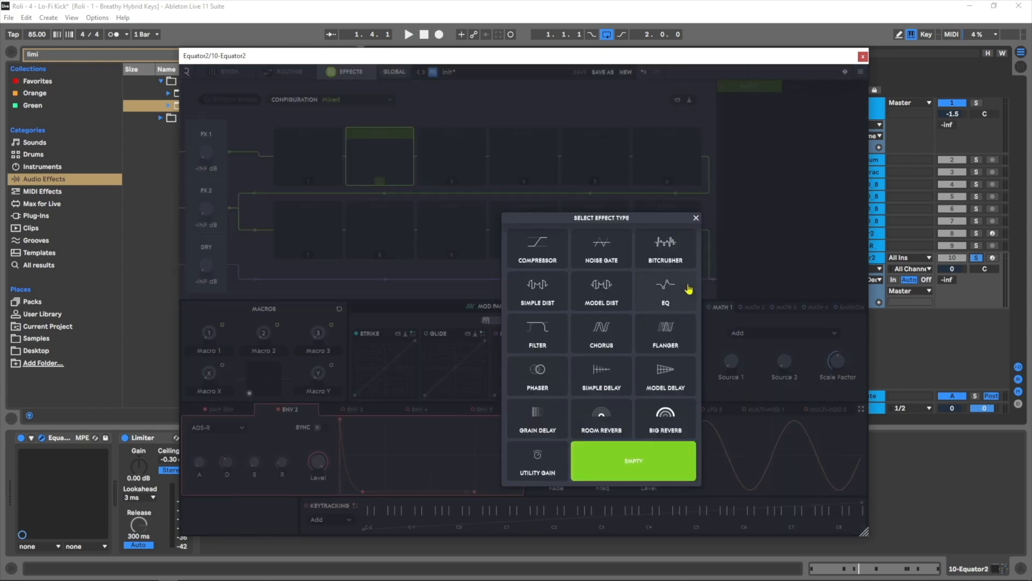
pyautogui.click(537, 253)
pyautogui.click(812, 86)
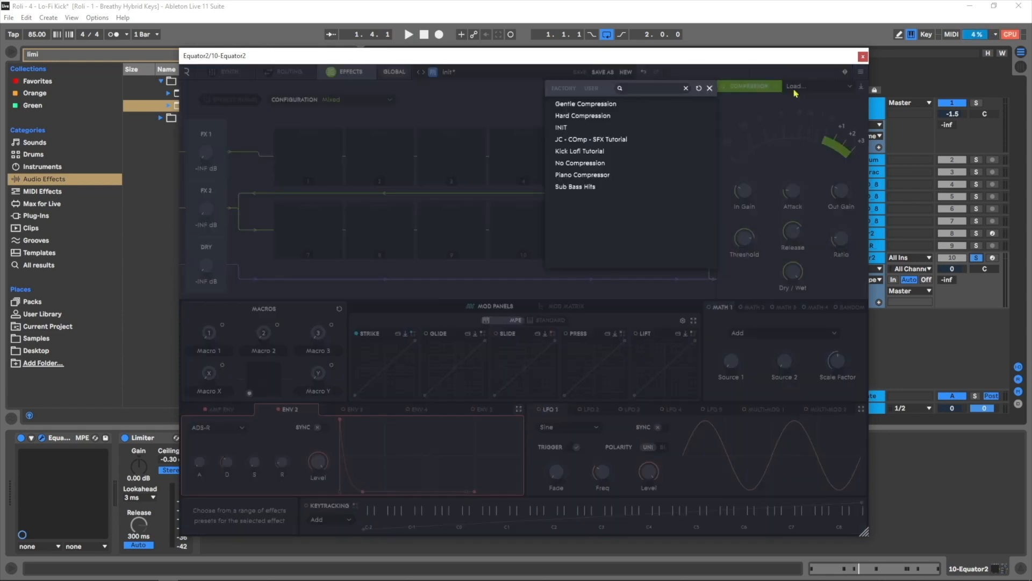
pyautogui.click(581, 142)
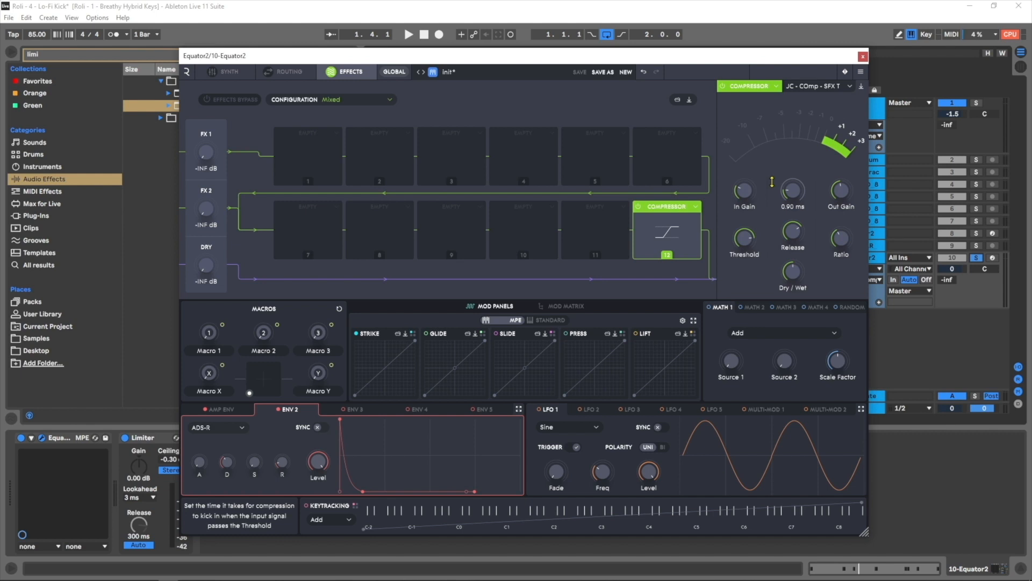
pyautogui.press('space')
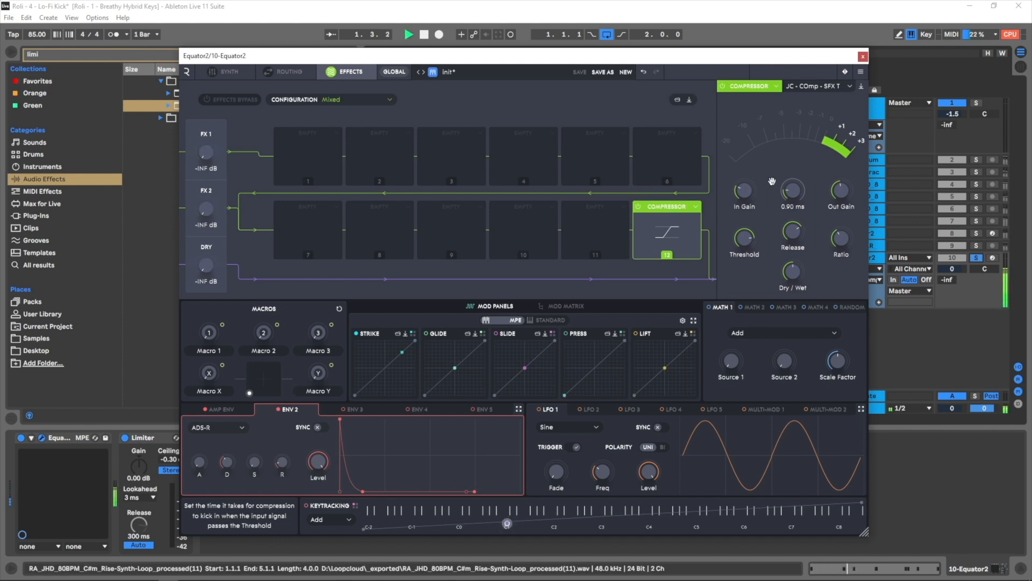
pyautogui.press('space')
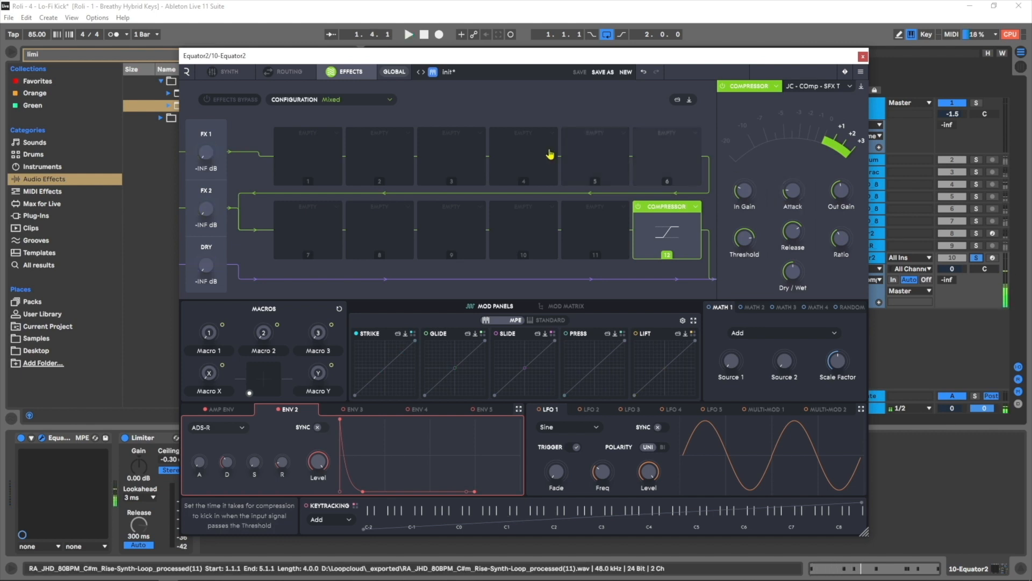
# Step: Raise source 1's wavetable position from the first cycle while the loop plays
pyautogui.click(223, 73)
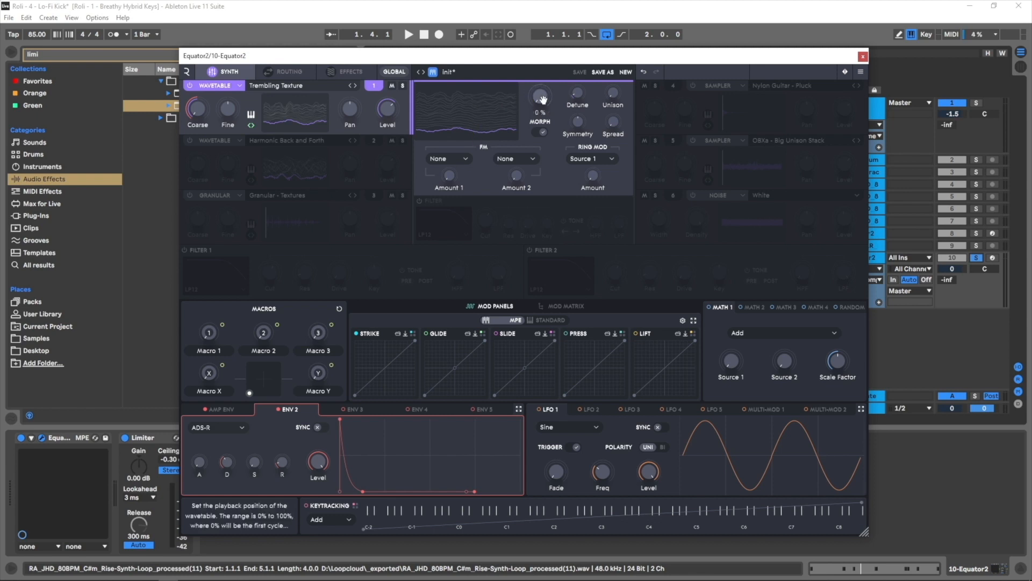
pyautogui.press('space')
pyautogui.moveTo(538, 96); pyautogui.dragTo(522, 75)
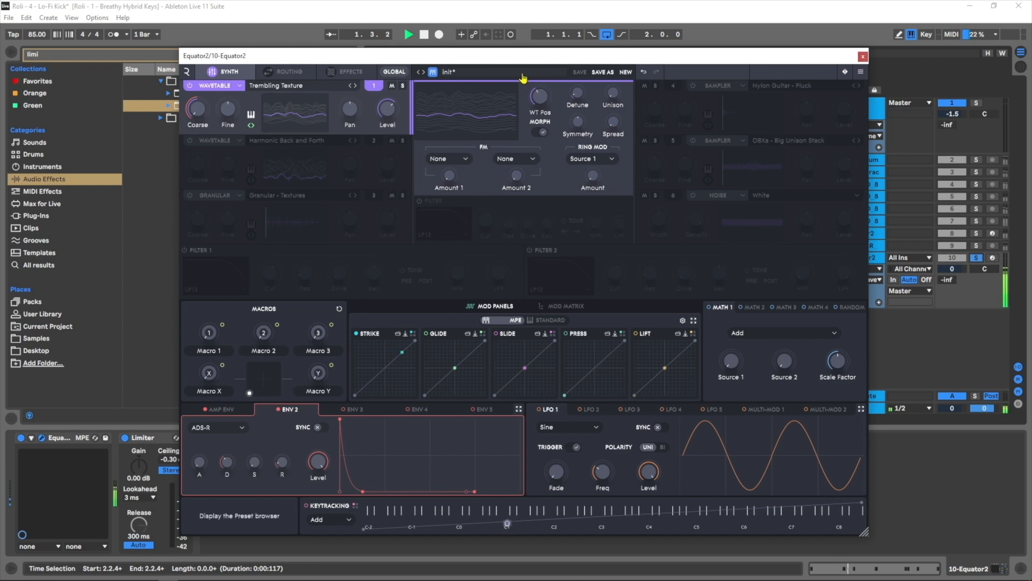
pyautogui.press('space')
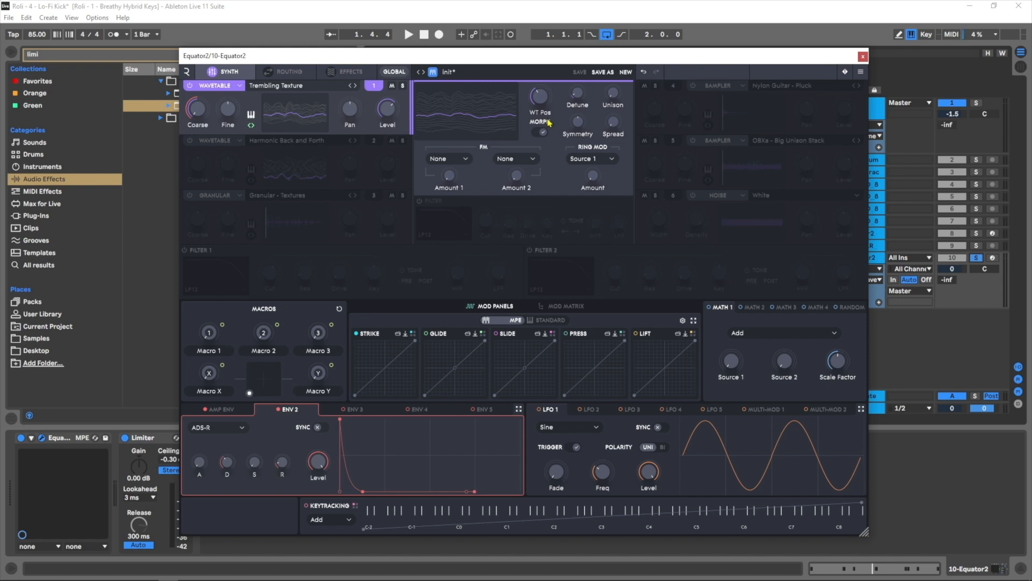
# Step: Enable source 1's filter as a Wavefolder, raise its Drive, and audition the distortion
pyautogui.click(421, 201)
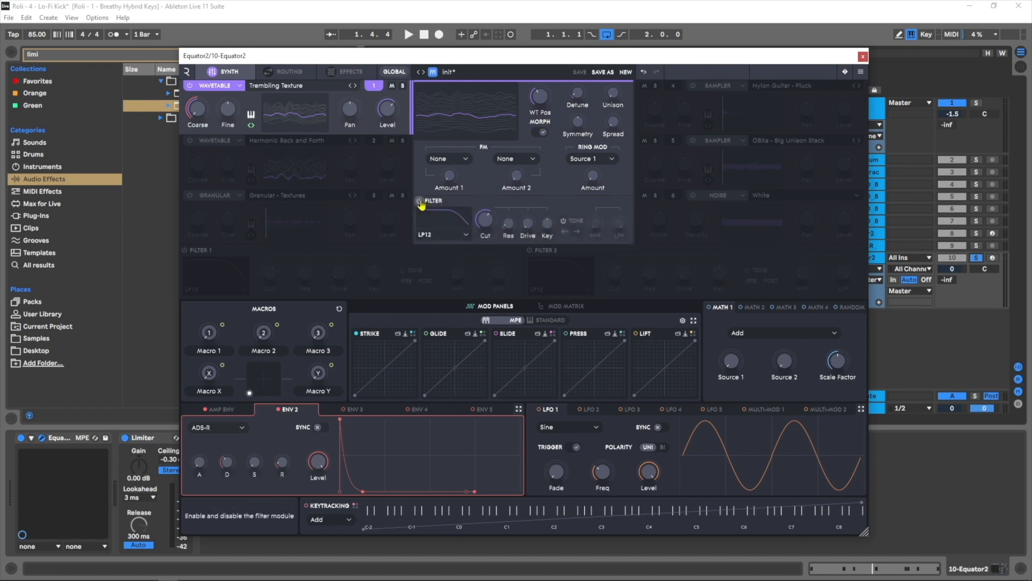
pyautogui.click(461, 235)
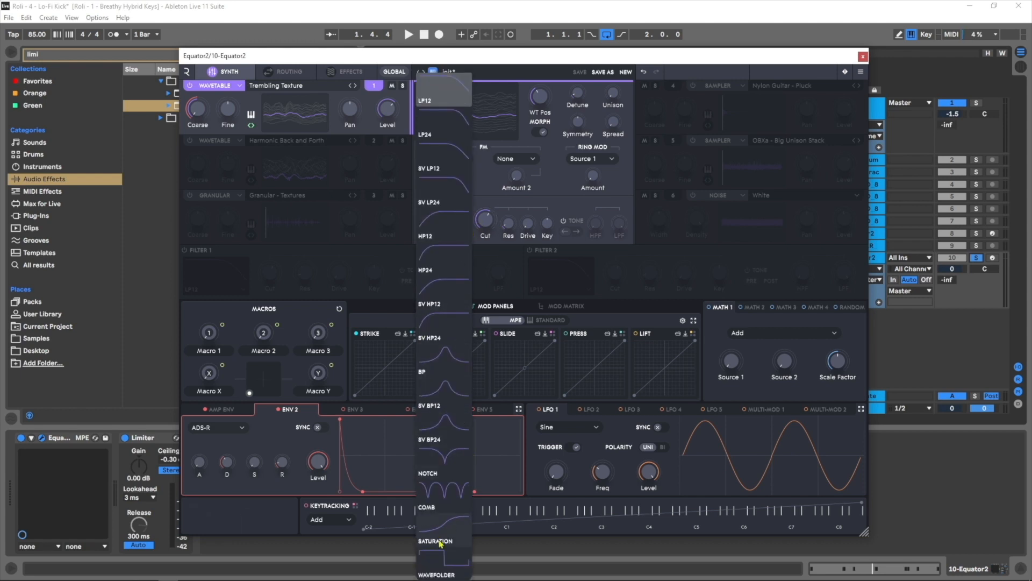
pyautogui.click(451, 559)
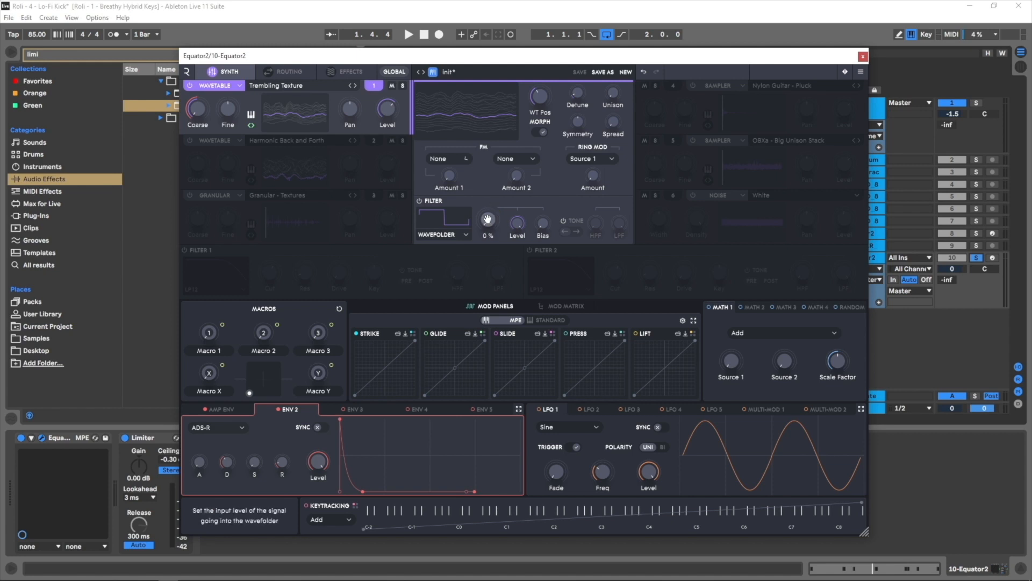
pyautogui.moveTo(487, 220); pyautogui.dragTo(490, 198)
pyautogui.press('space')
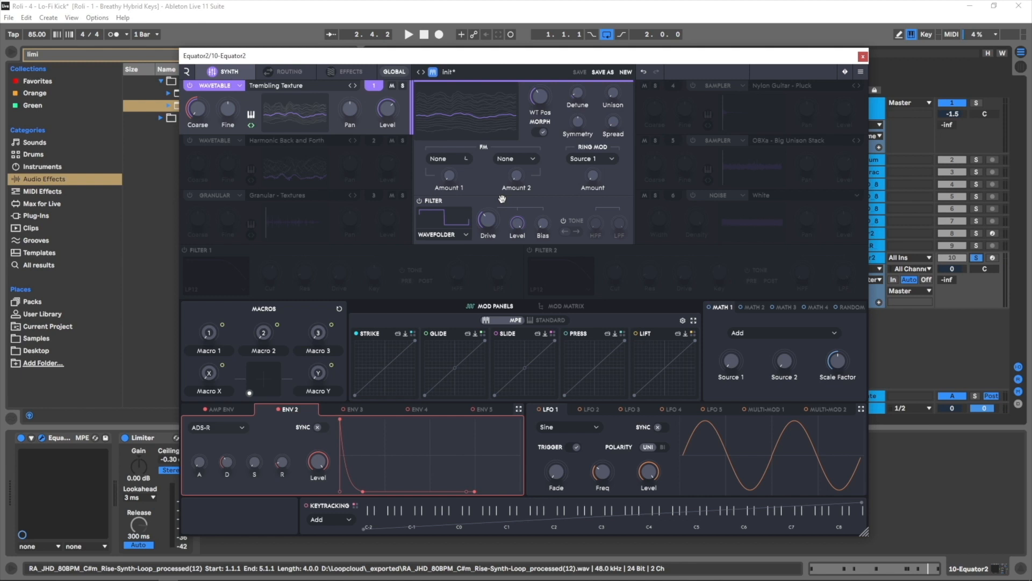
# Step: Turn on Filter 1 and audition the filtered kick
pyautogui.click(185, 251)
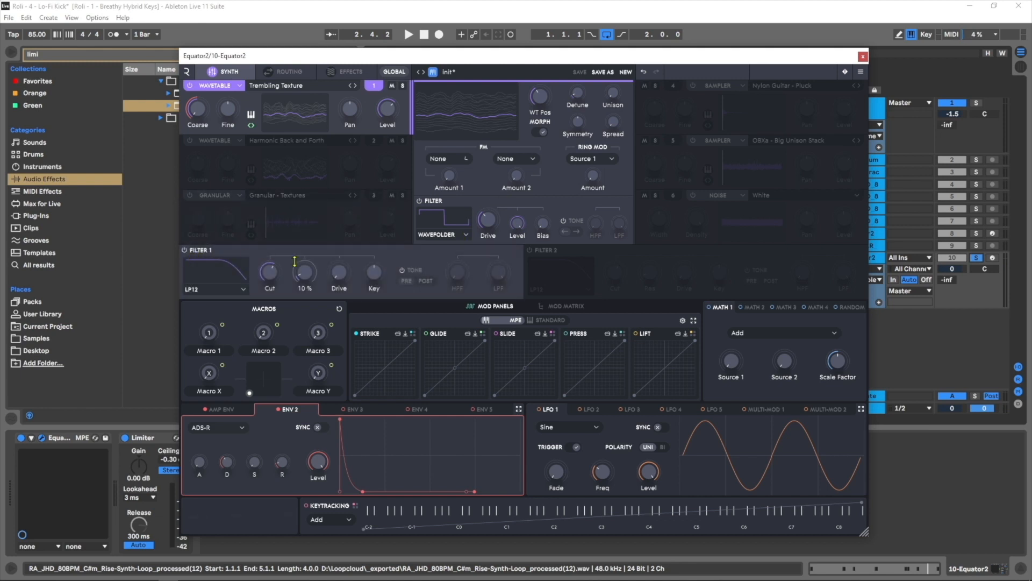
pyautogui.press('space')
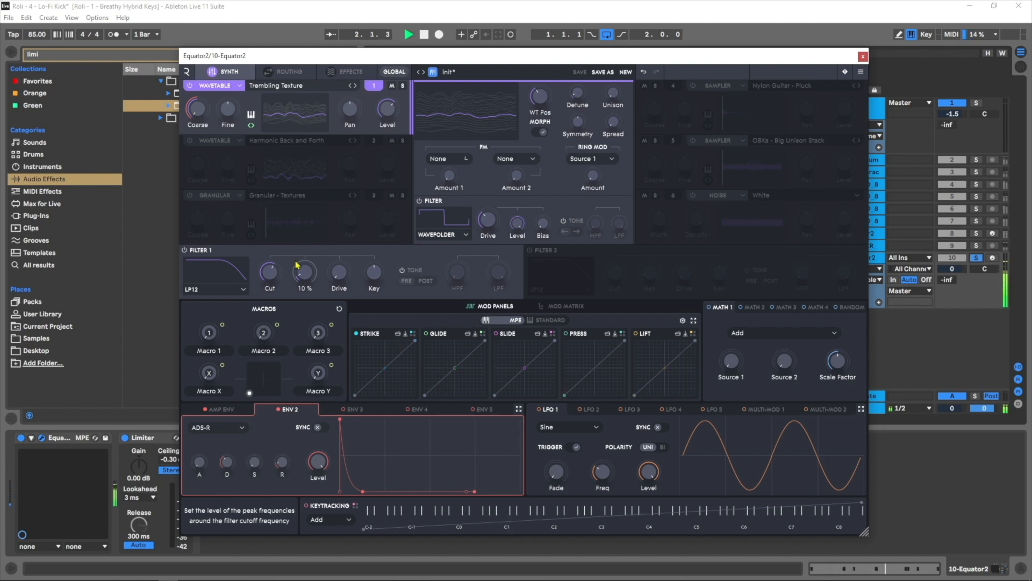
pyautogui.press('space')
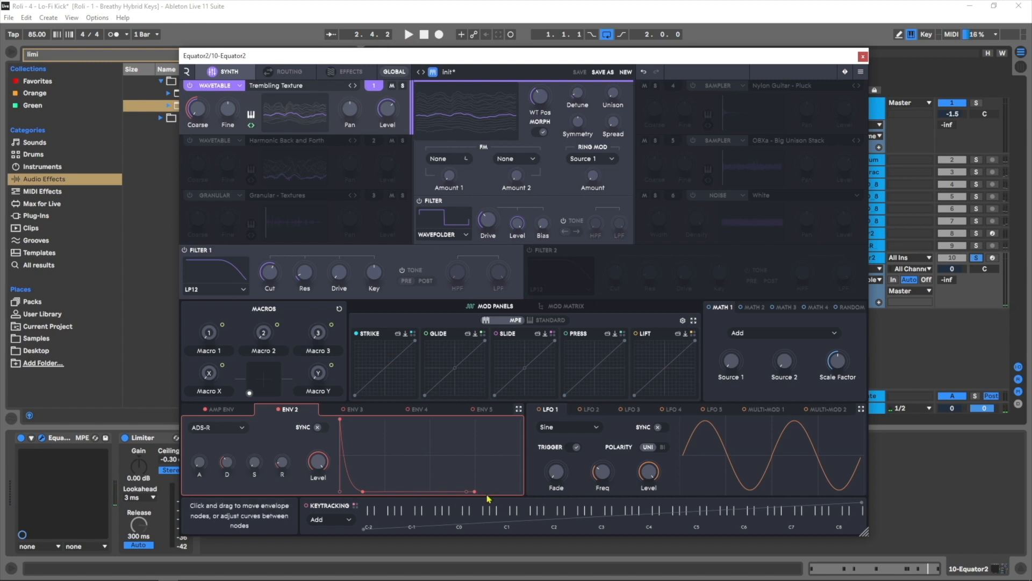
# Step: Set Envelope 2's release to 0.07 s and audition the kick
pyautogui.moveTo(285, 465); pyautogui.dragTo(285, 457)
pyautogui.press('space')
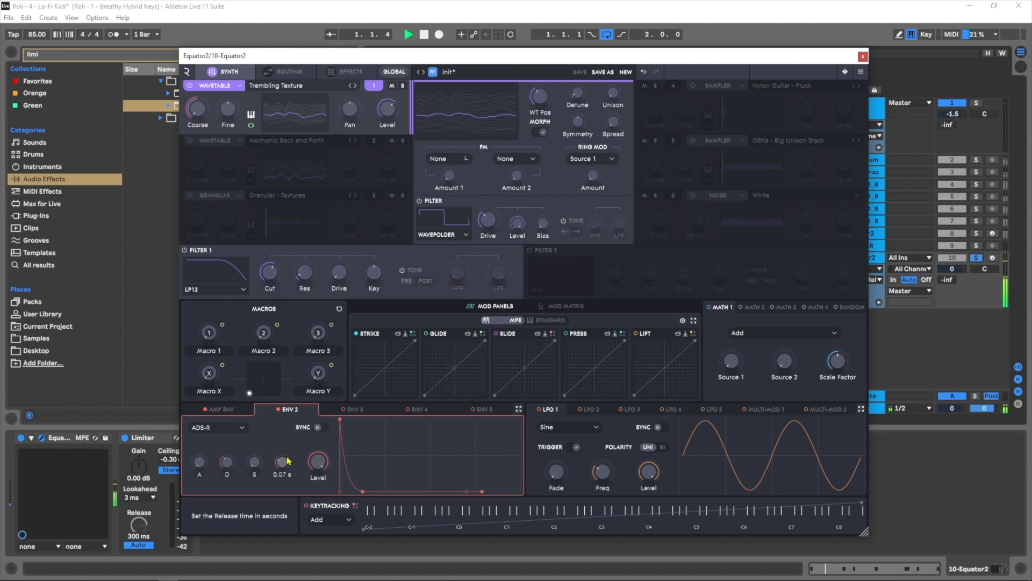
# Step: Raise Filter 1's Drive, fine-tune its cutoff, and audition the filtered kick
pyautogui.press('space')
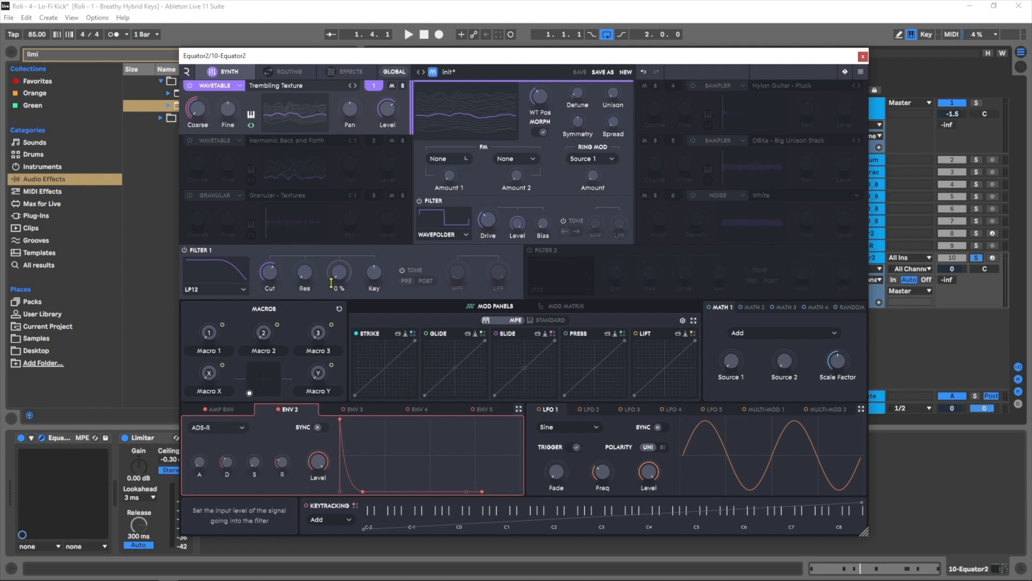
pyautogui.moveTo(331, 283); pyautogui.dragTo(340, 261)
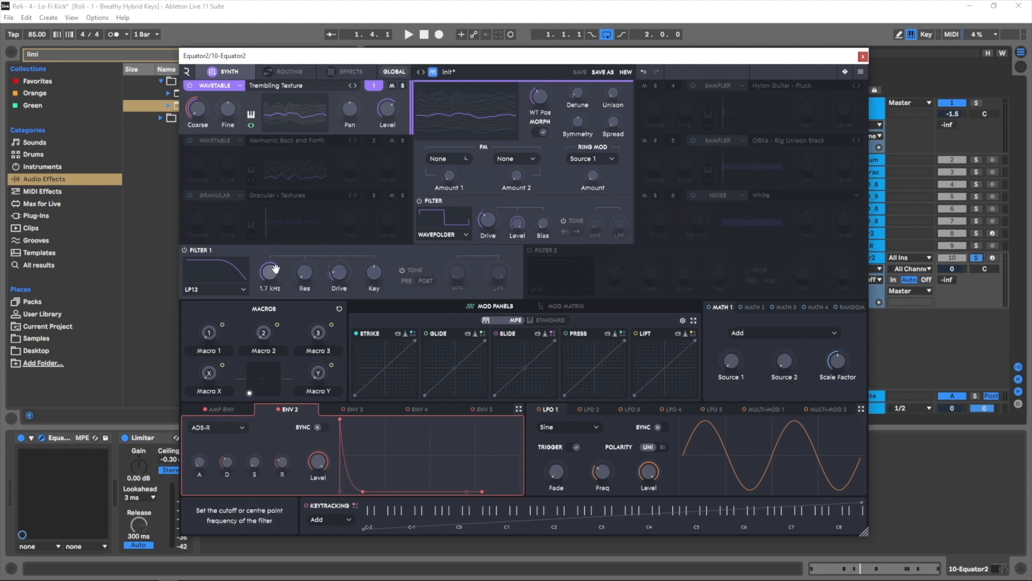
pyautogui.press('space')
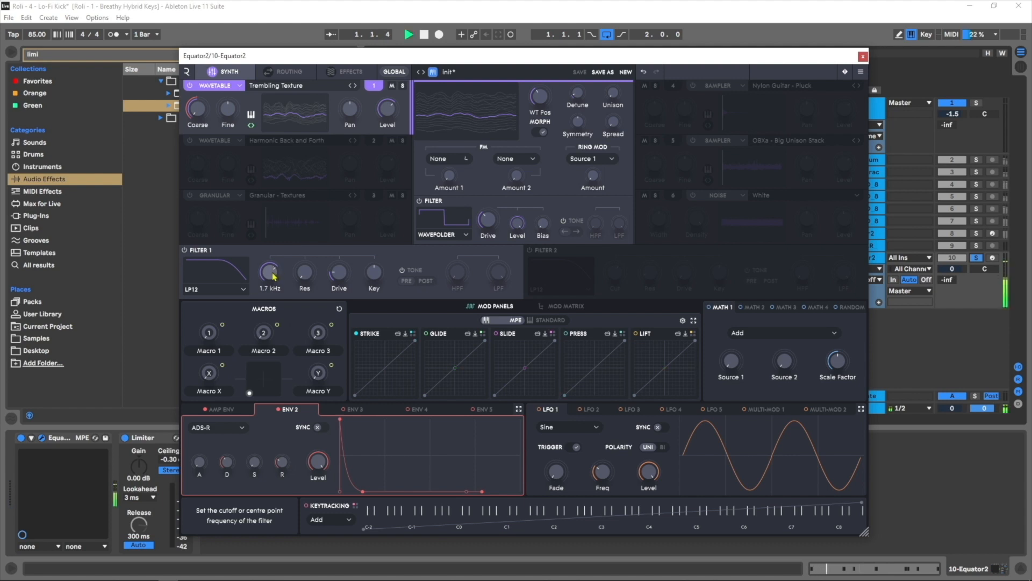
pyautogui.moveTo(272, 277); pyautogui.dragTo(271, 273)
pyautogui.press('space')
pyautogui.press('space')
pyautogui.press('space')
# Step: Set Envelope 2's release to 3.35 s and audition the kick
pyautogui.moveTo(283, 466); pyautogui.dragTo(287, 449)
pyautogui.press('space')
pyautogui.press('space')
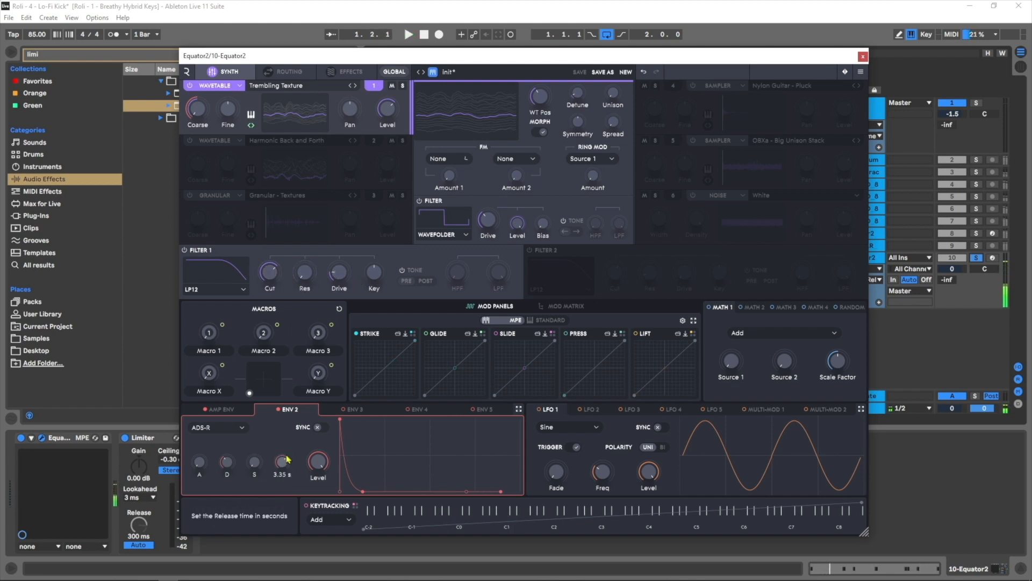
# Step: Shape the Amp Envelope as a curved 1.64 s decay with 0% sustain and 44 ms release, and audition it
pyautogui.click(222, 409)
pyautogui.moveTo(375, 423); pyautogui.dragTo(383, 492)
pyautogui.moveTo(358, 456); pyautogui.dragTo(385, 492)
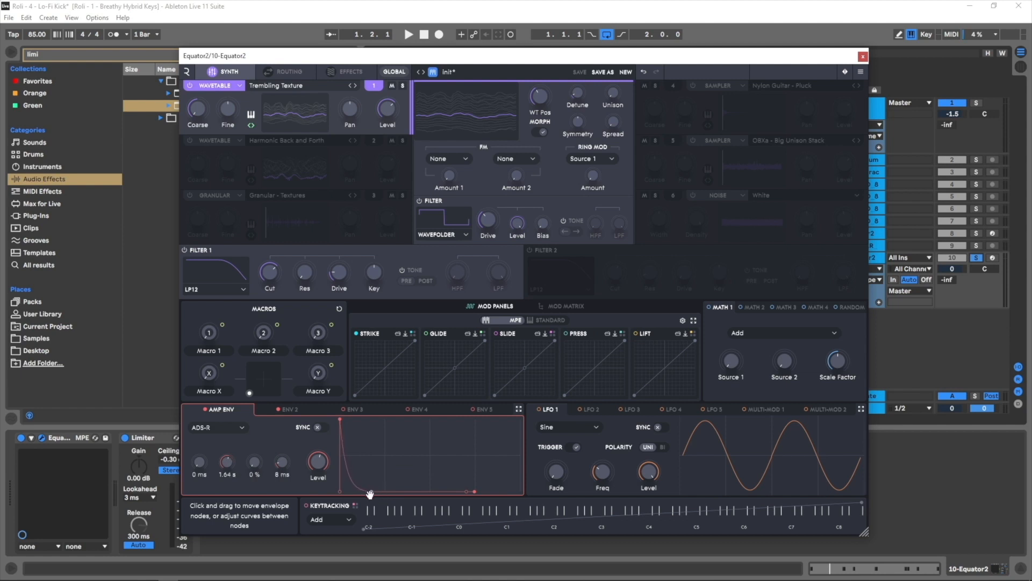
pyautogui.moveTo(282, 461); pyautogui.dragTo(279, 465)
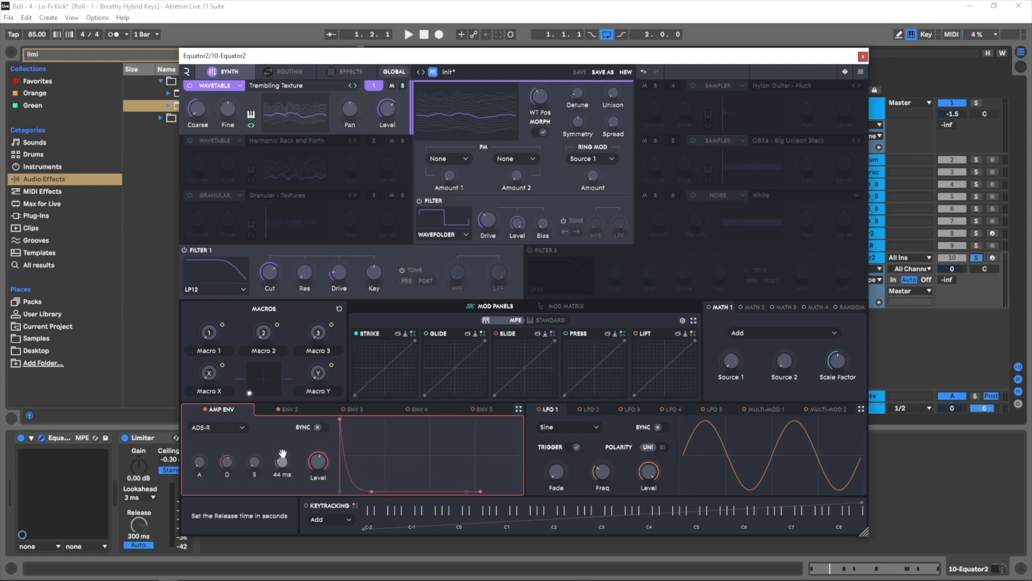
pyautogui.press('space')
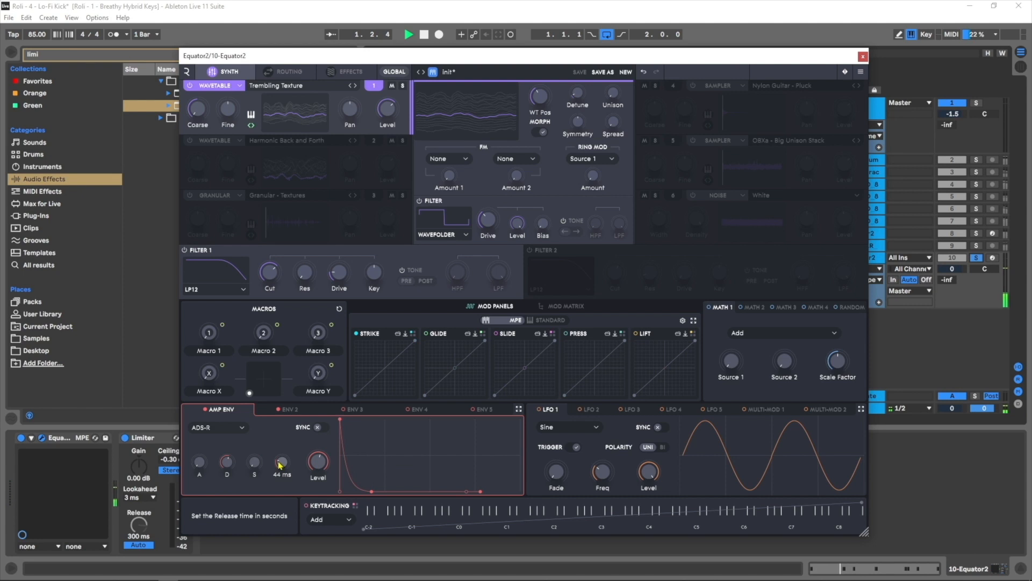
pyautogui.press('space')
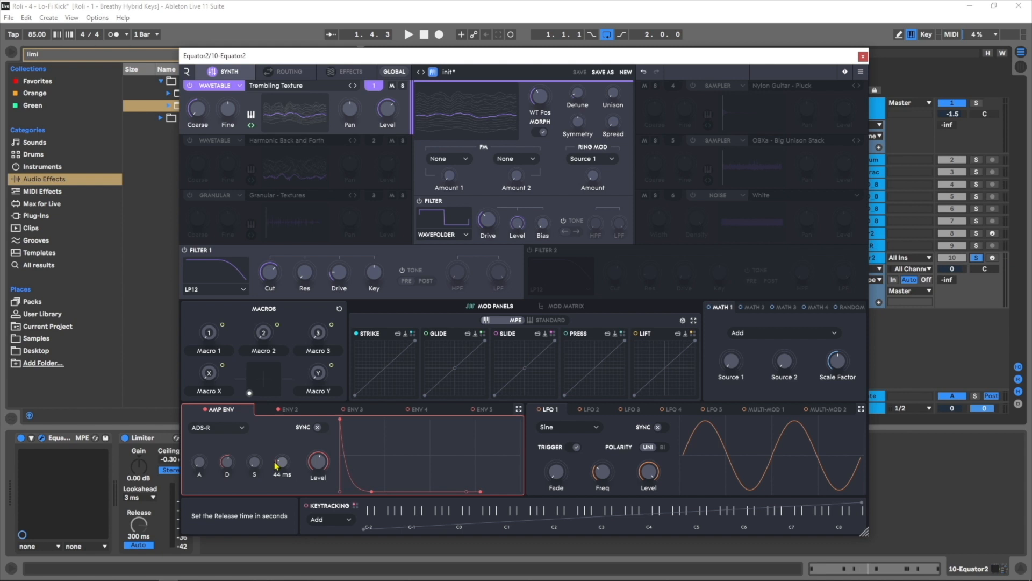
# Step: Enable source 2 with the Noise engine and lower its level to -INF dB
pyautogui.click(189, 141)
pyautogui.click(216, 140)
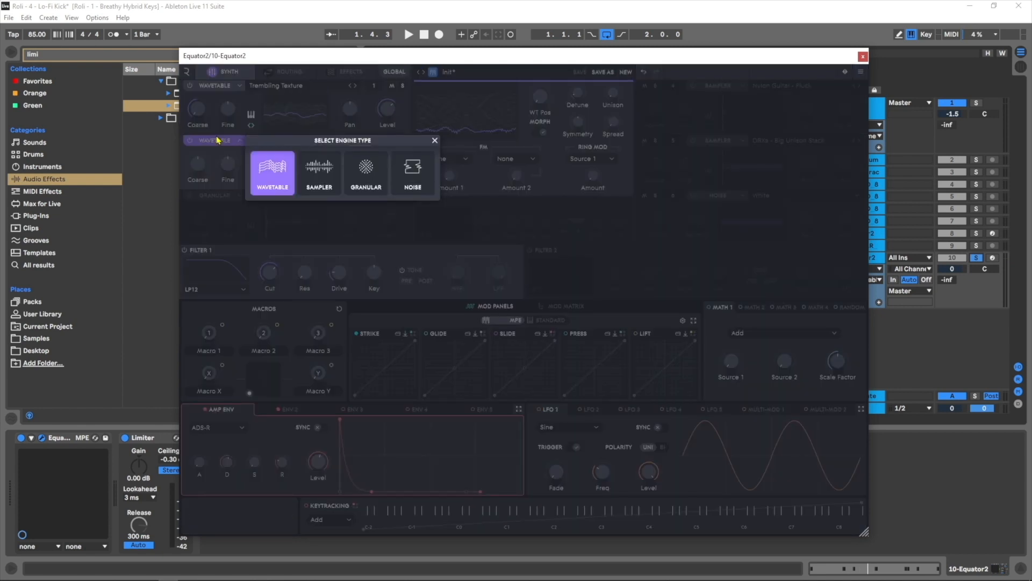
pyautogui.click(412, 171)
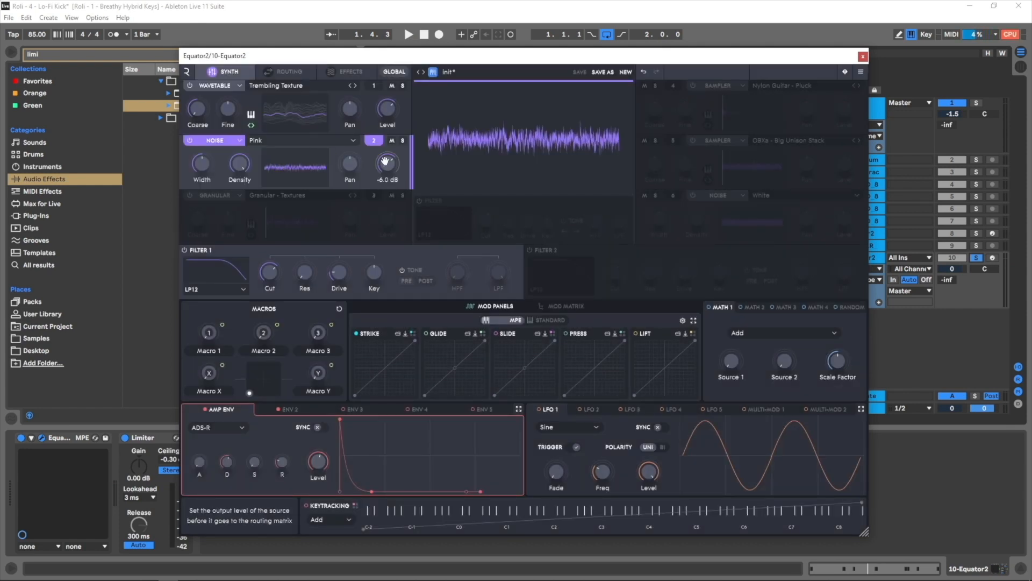
pyautogui.moveTo(386, 161); pyautogui.dragTo(389, 207)
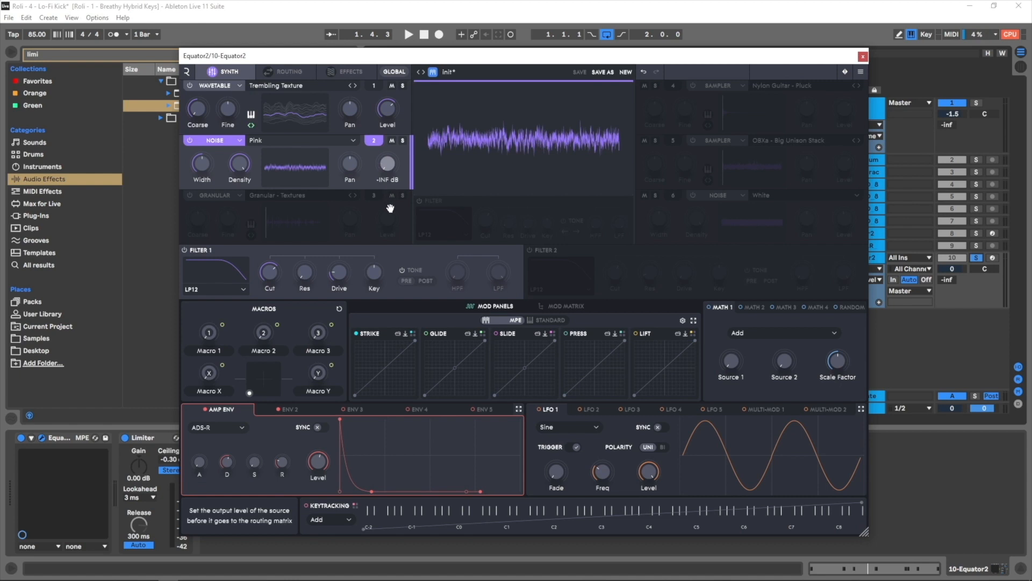
# Step: Modulate source 2's level with Envelope 3 at an amount of 100
pyautogui.rightClick(391, 169)
pyautogui.click(396, 317)
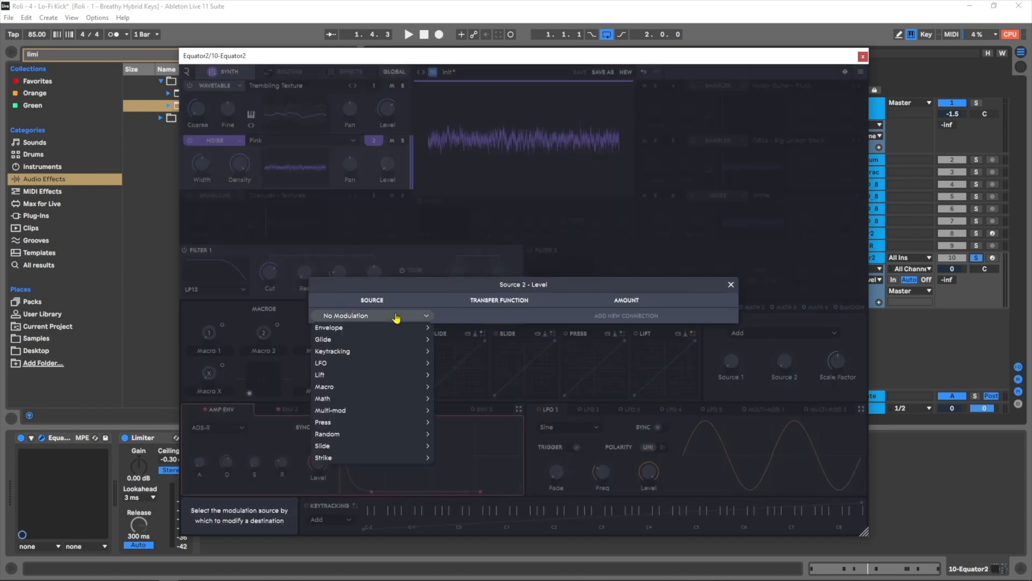
pyautogui.moveTo(397, 331)
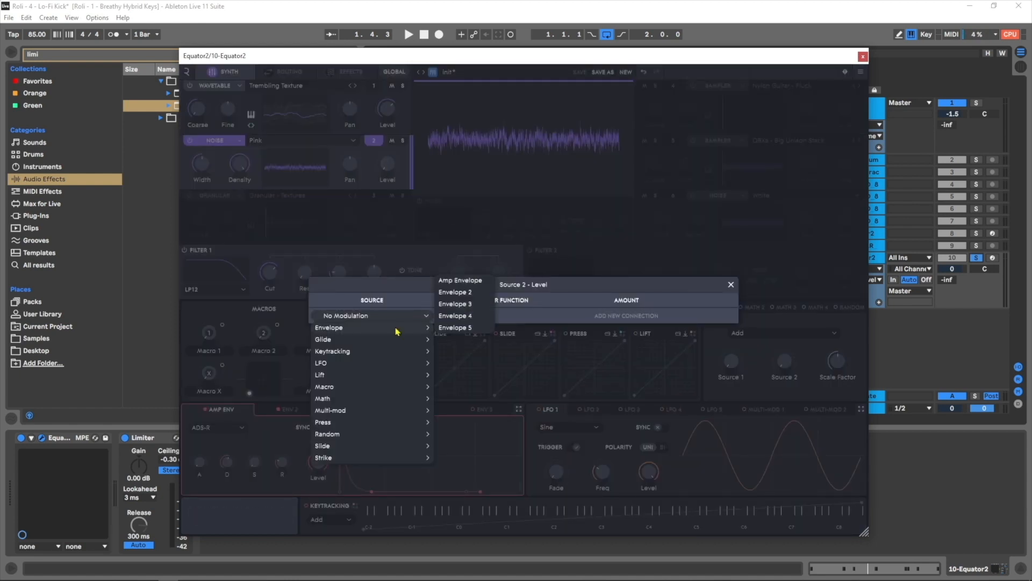
pyautogui.click(455, 304)
pyautogui.click(613, 314)
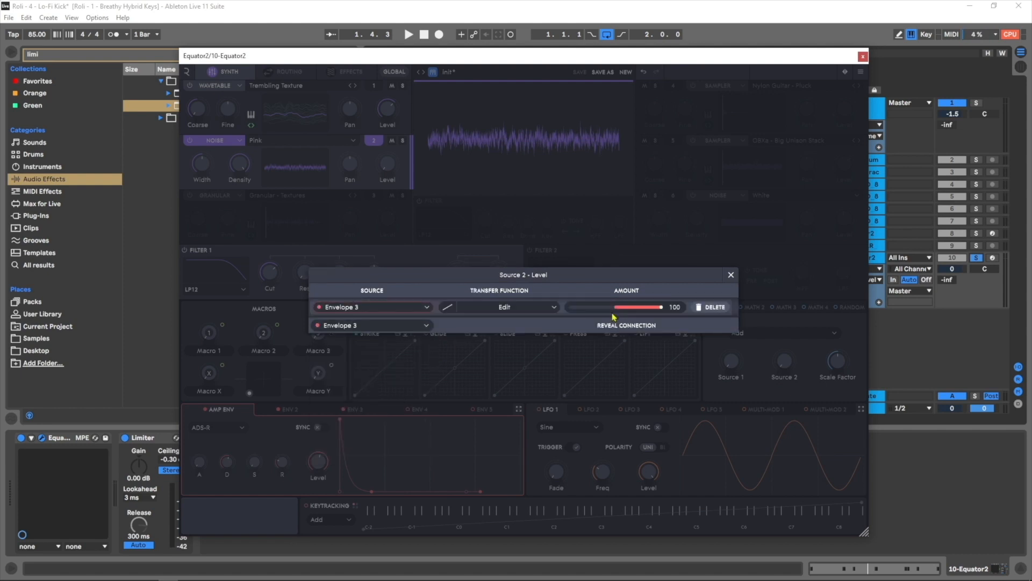
pyautogui.click(731, 284)
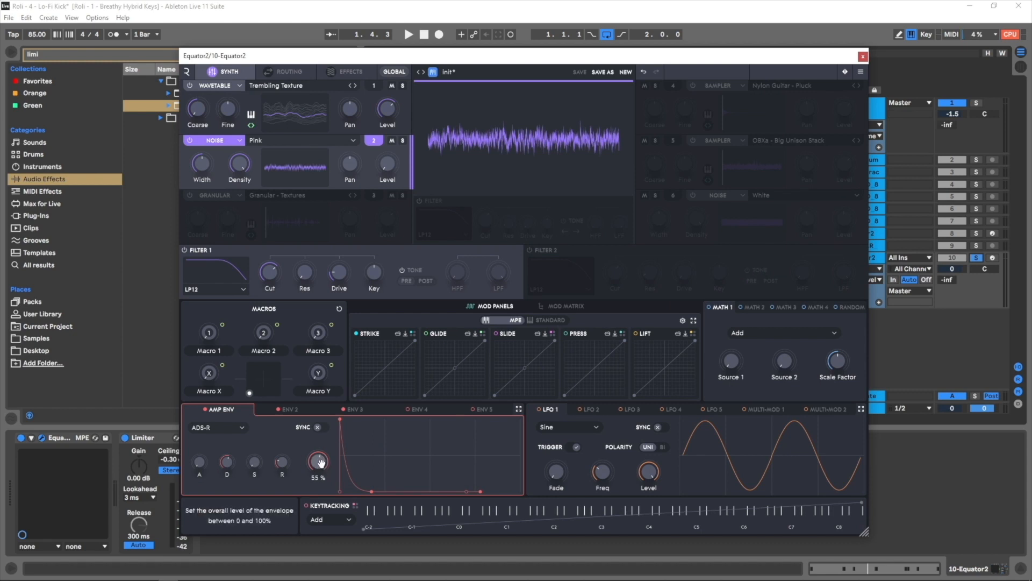
# Step: Shape Envelope 3 as a short, steeply curved decay to zero sustain while auditioning source 2 soloed
pyautogui.click(355, 409)
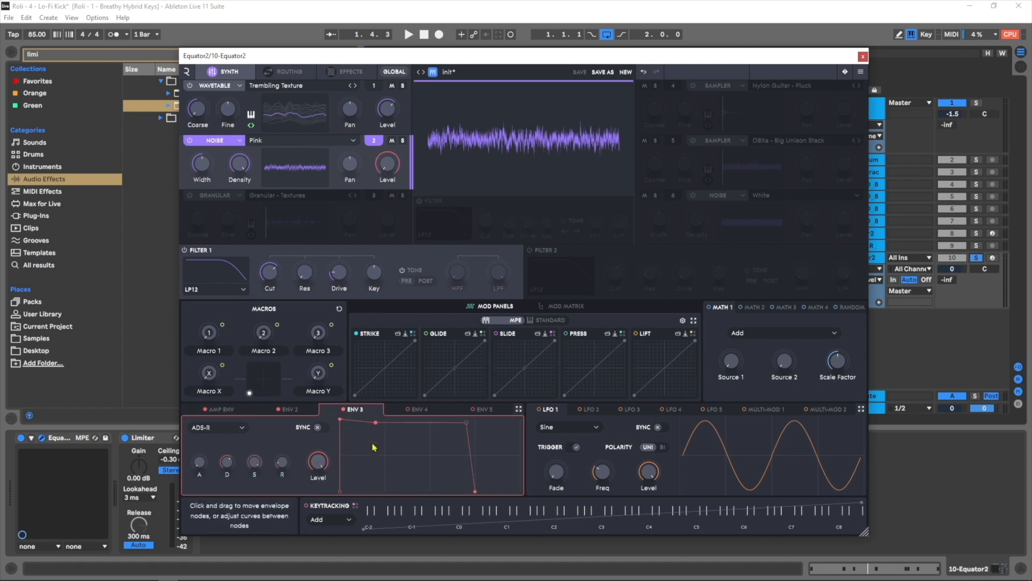
pyautogui.moveTo(376, 422); pyautogui.dragTo(374, 491)
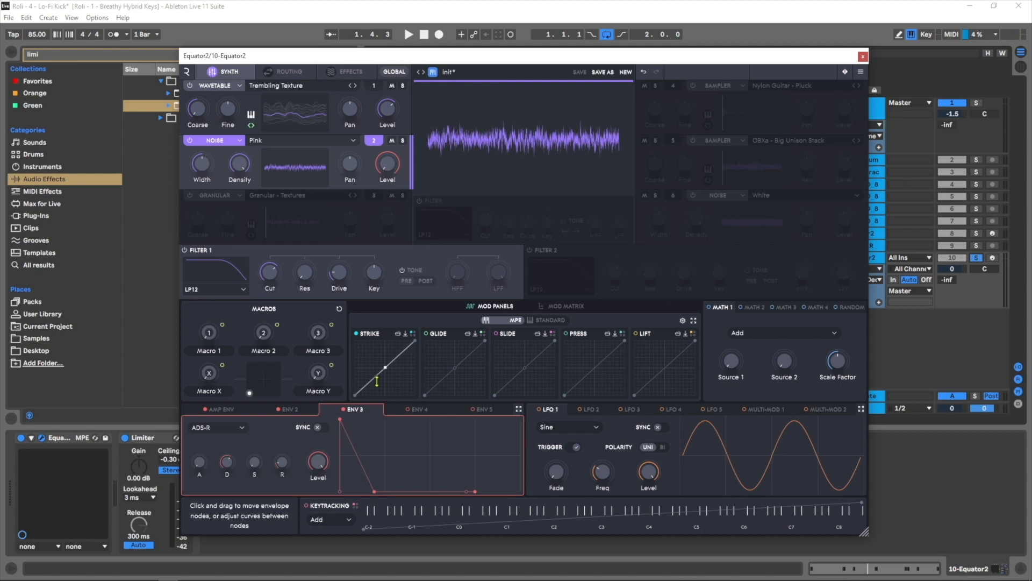
pyautogui.click(403, 142)
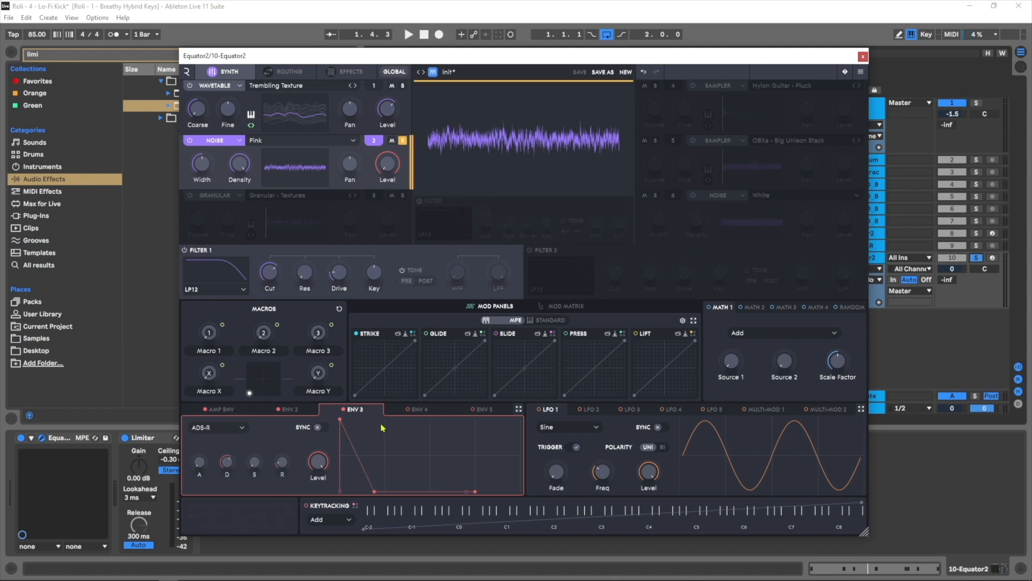
pyautogui.press('space')
pyautogui.moveTo(358, 456); pyautogui.dragTo(355, 502)
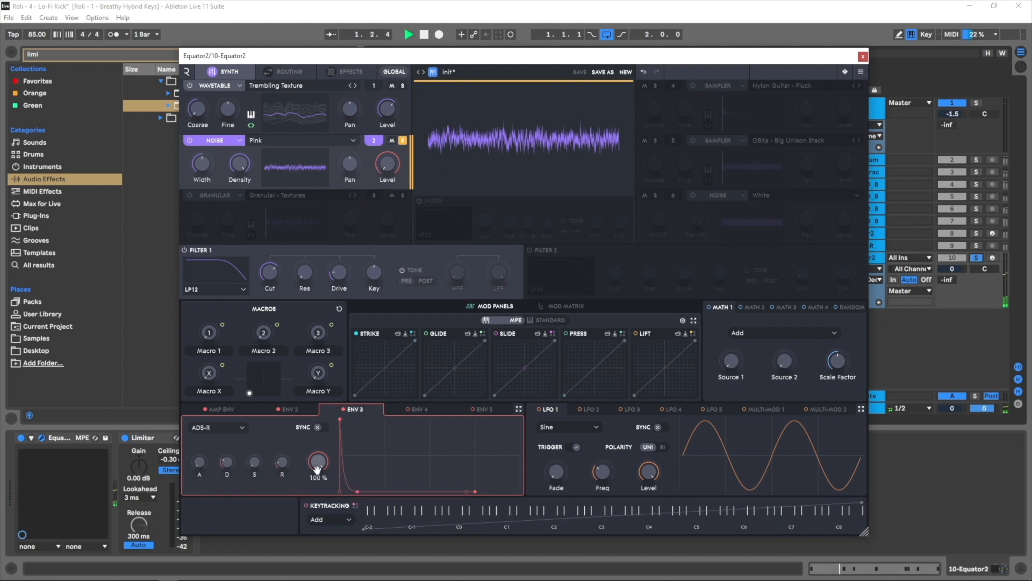
pyautogui.press('space')
# Step: Shorten Envelope 3's decay slightly, unsolo source 2, and audition the noise together with the kick
pyautogui.press('space')
pyautogui.moveTo(357, 491); pyautogui.dragTo(355, 491)
pyautogui.press('space')
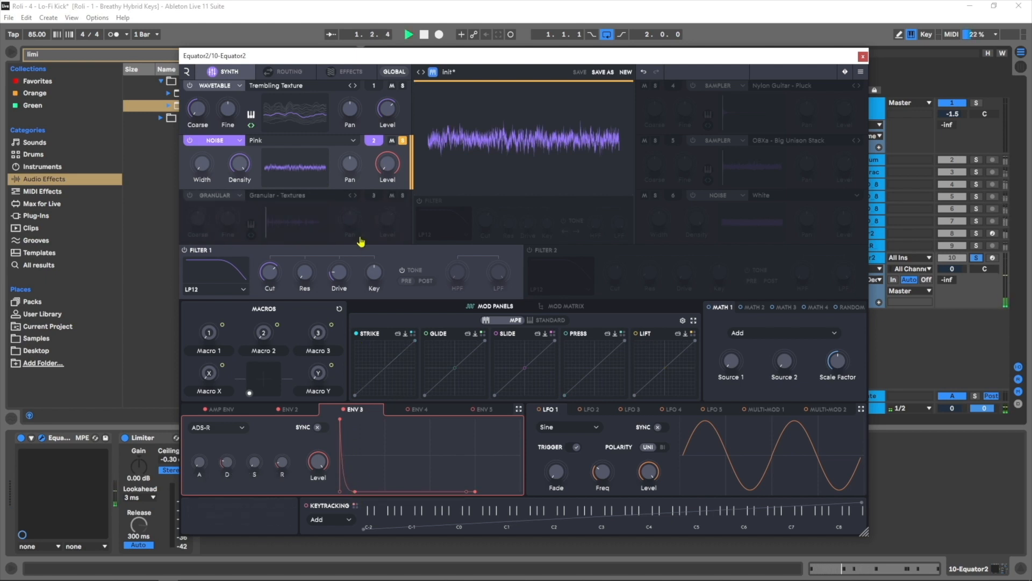
pyautogui.press('space')
pyautogui.click(403, 140)
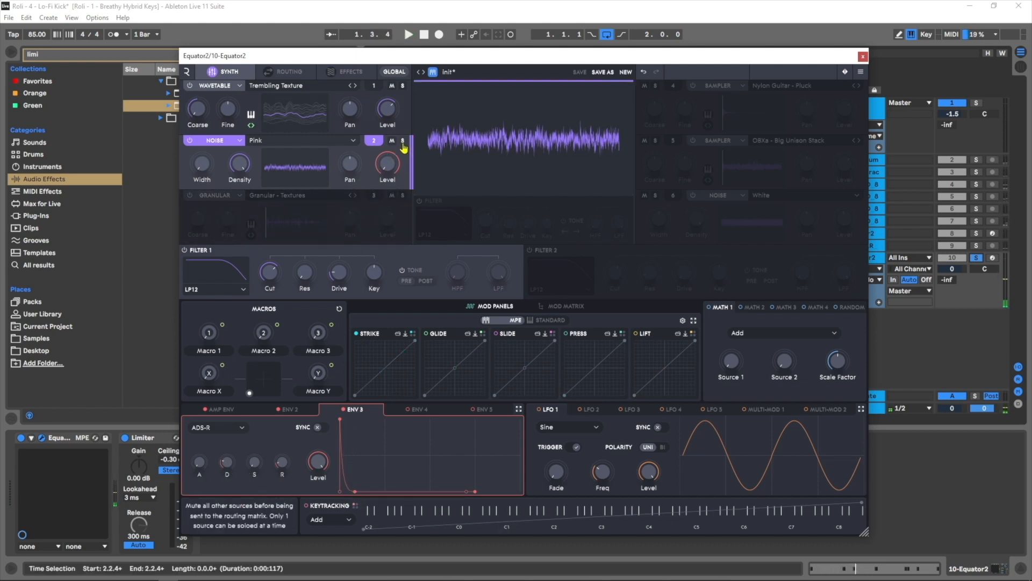
pyautogui.press('space')
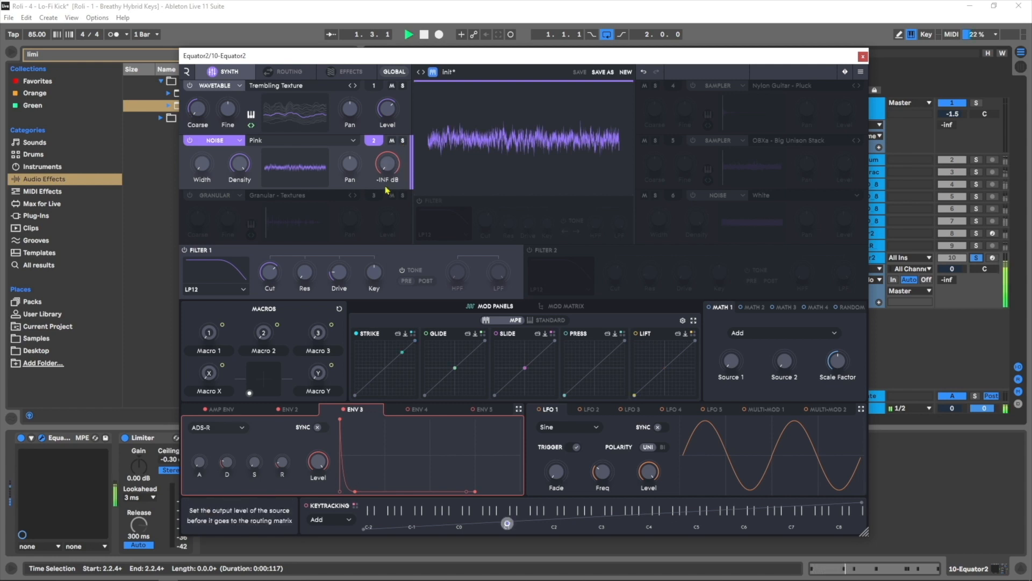
pyautogui.press('space')
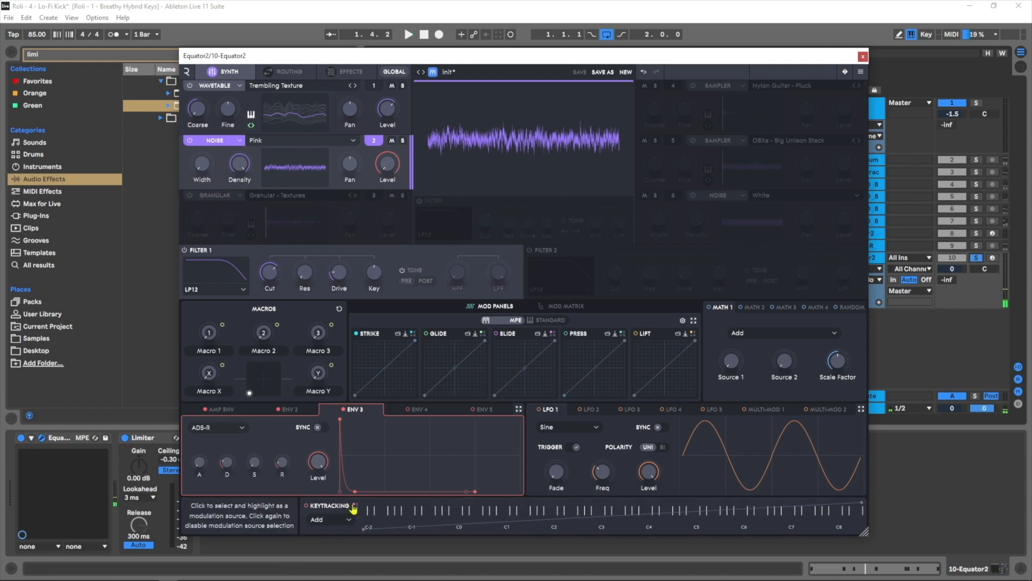
# Step: Lengthen Envelope 3's decay slightly and lower its overall level while the loop plays
pyautogui.moveTo(353, 488); pyautogui.dragTo(363, 490)
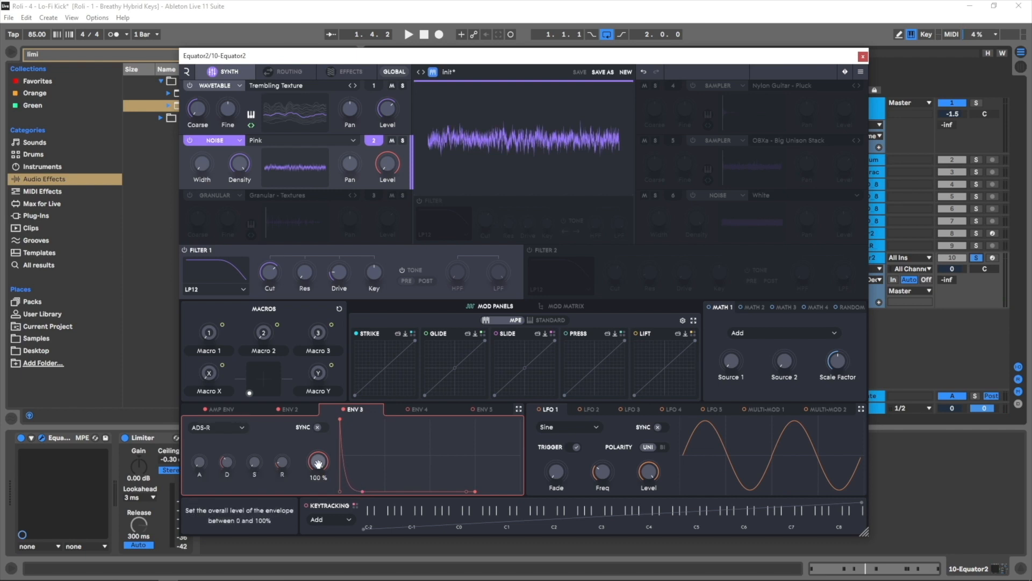
pyautogui.press('space')
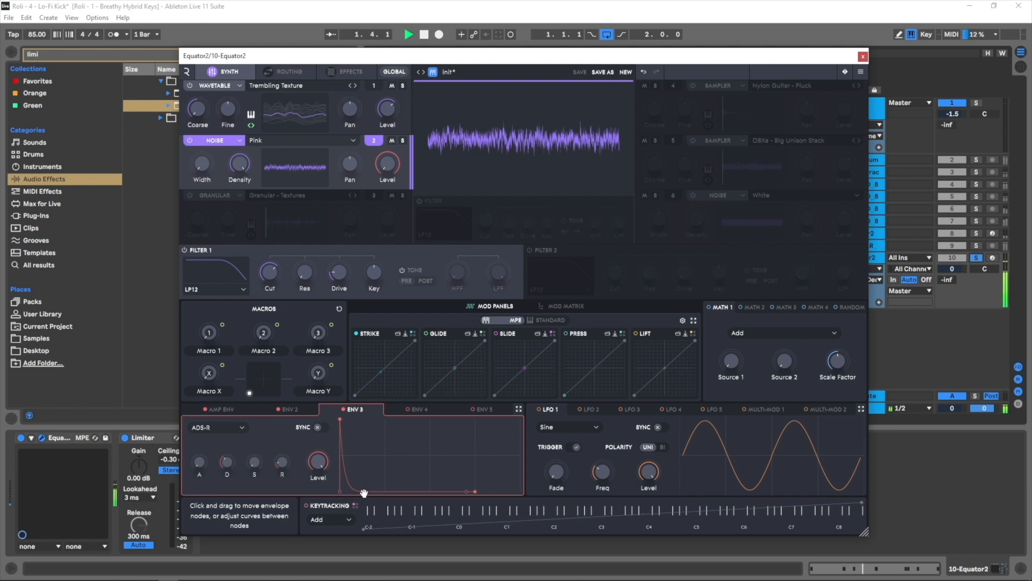
pyautogui.moveTo(317, 464); pyautogui.dragTo(317, 485)
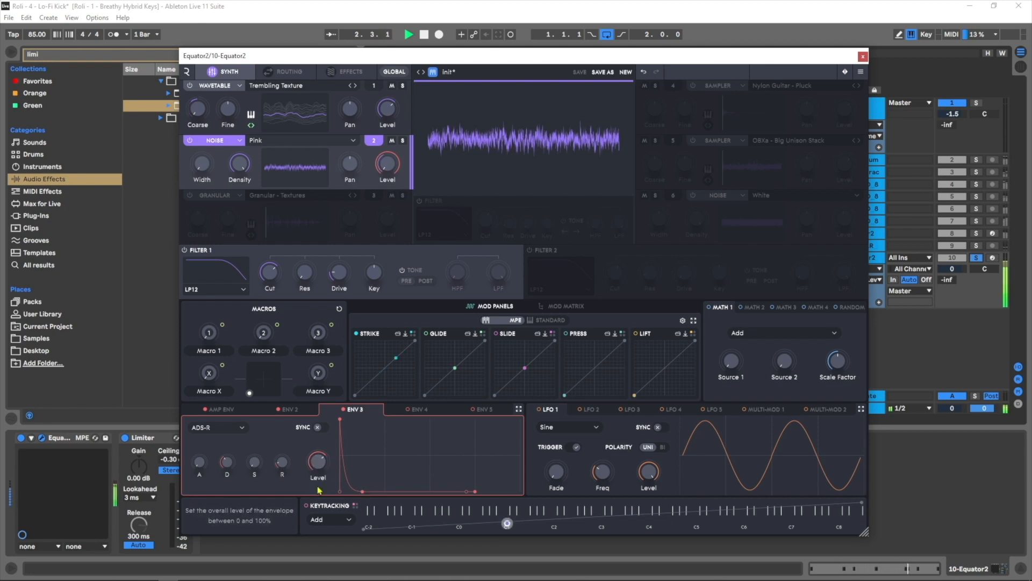
pyautogui.press('space')
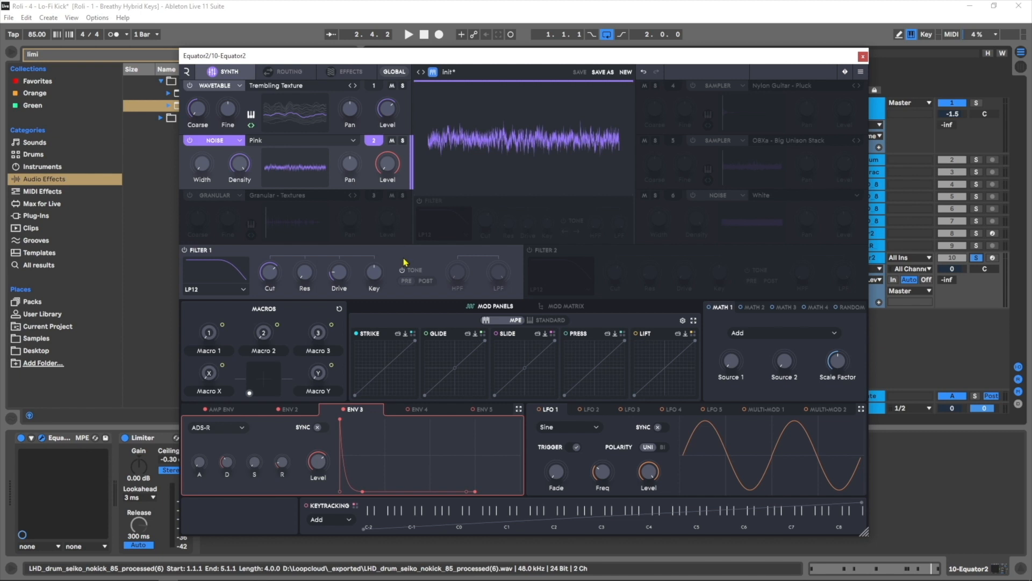
# Step: Turn on source 2's LP12 filter with a 1.1 kHz cutoff and audition the noise soloed and in the mix
pyautogui.click(429, 204)
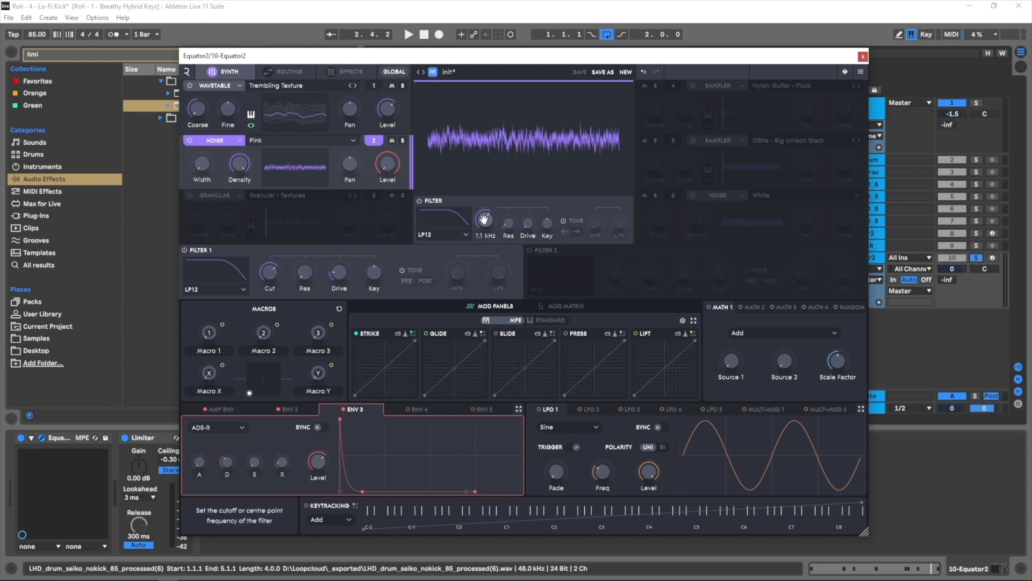
pyautogui.press('space')
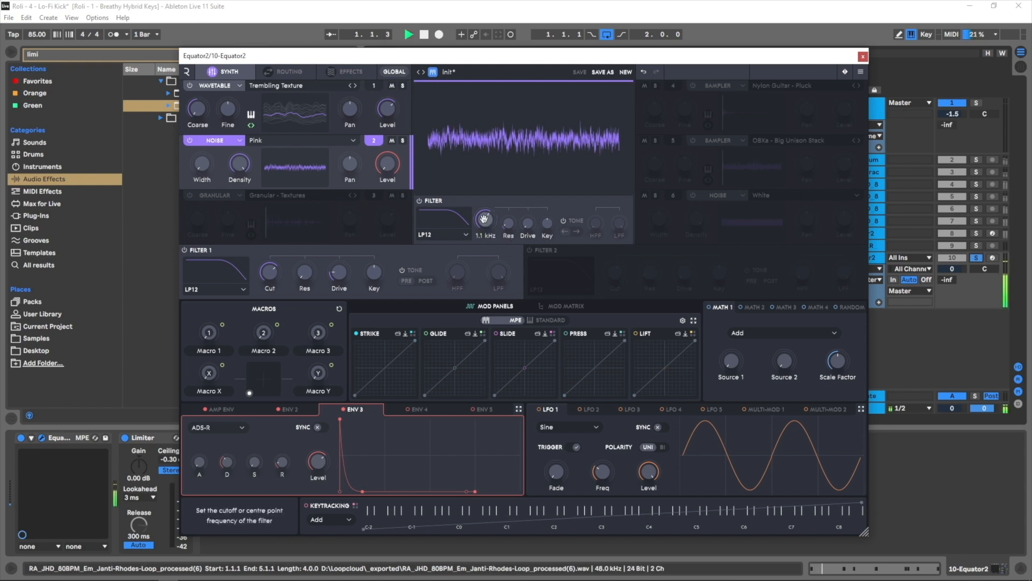
pyautogui.click(403, 141)
pyautogui.click(402, 140)
pyautogui.press('space')
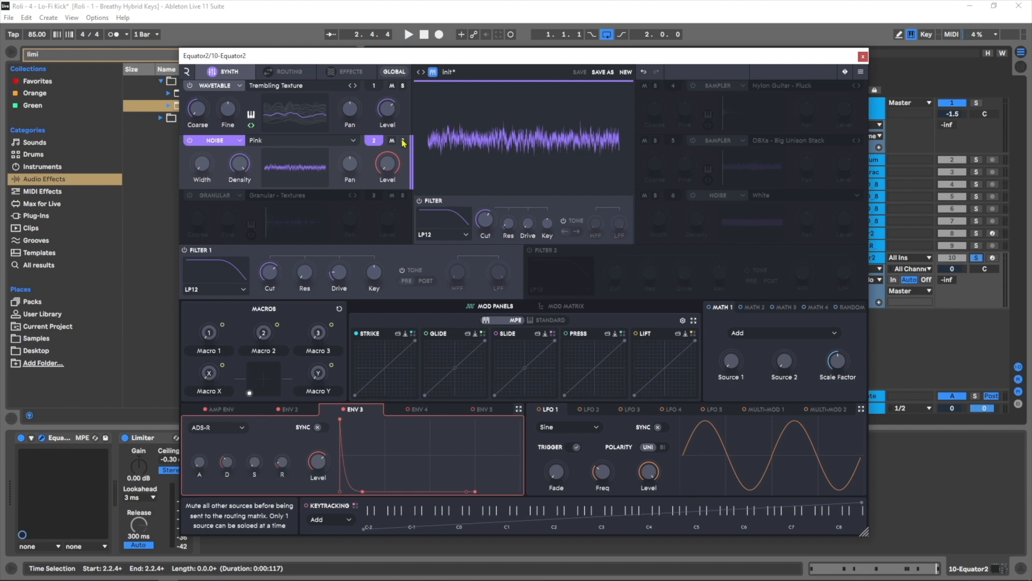
# Step: Add an EQ to effects slot 1 and load its Kick - Lo-Fi Tutorial preset
pyautogui.click(364, 71)
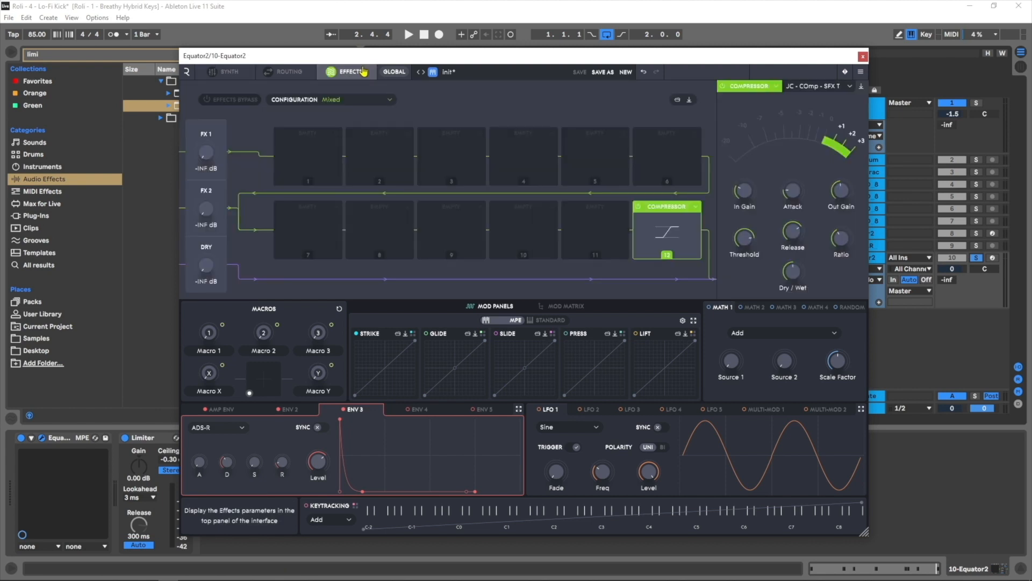
pyautogui.click(318, 142)
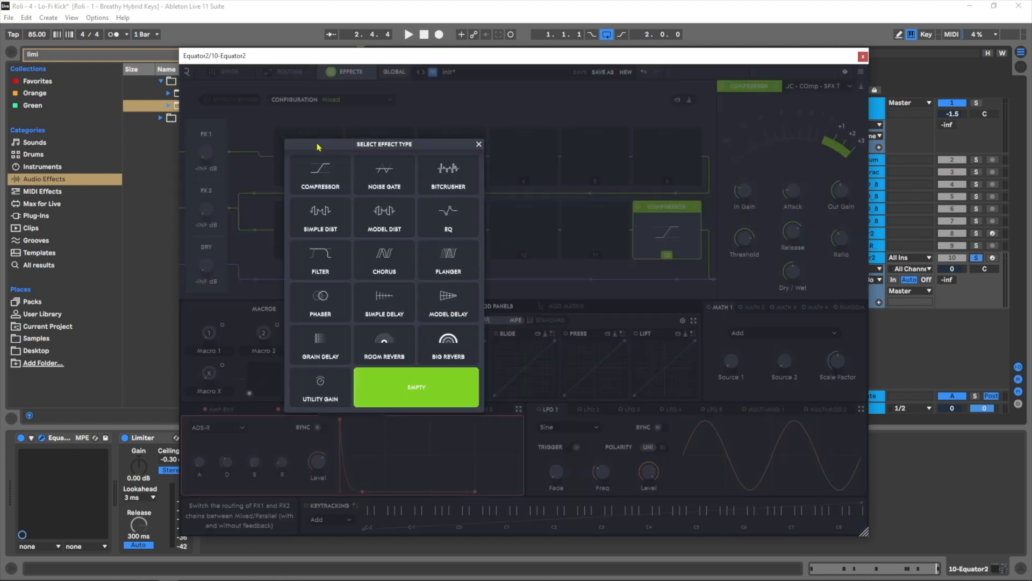
pyautogui.click(448, 216)
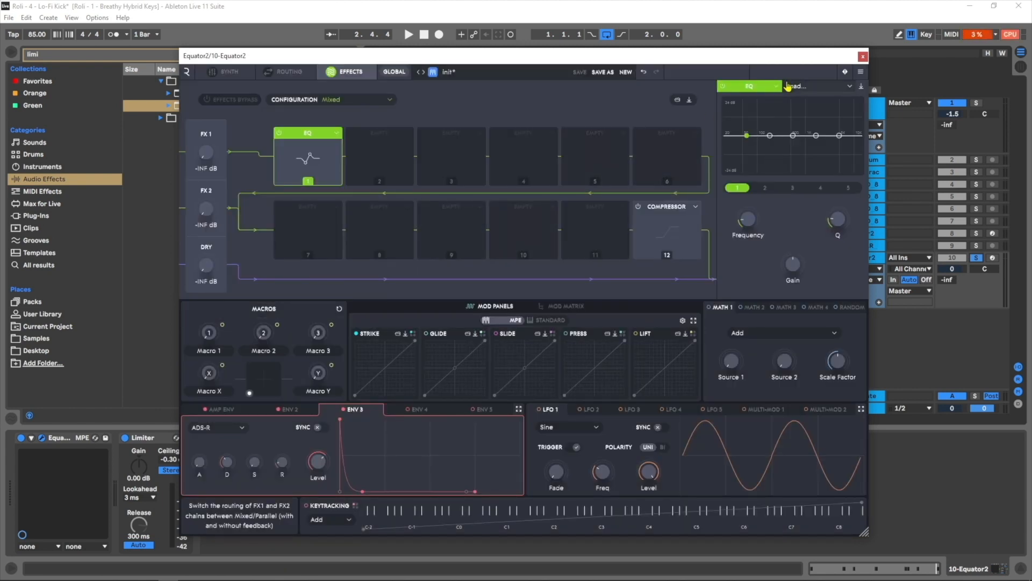
pyautogui.click(831, 89)
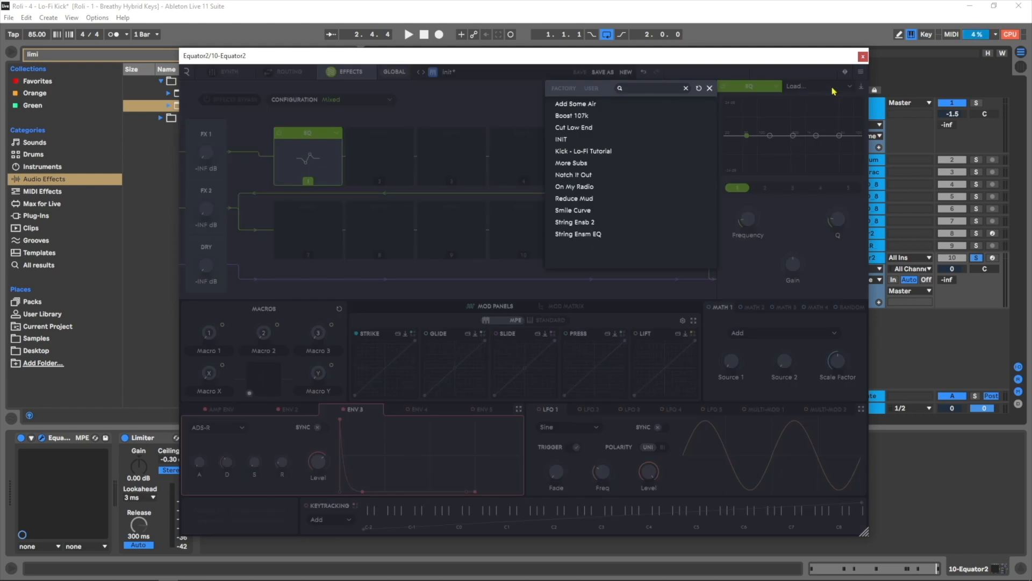
pyautogui.click(605, 152)
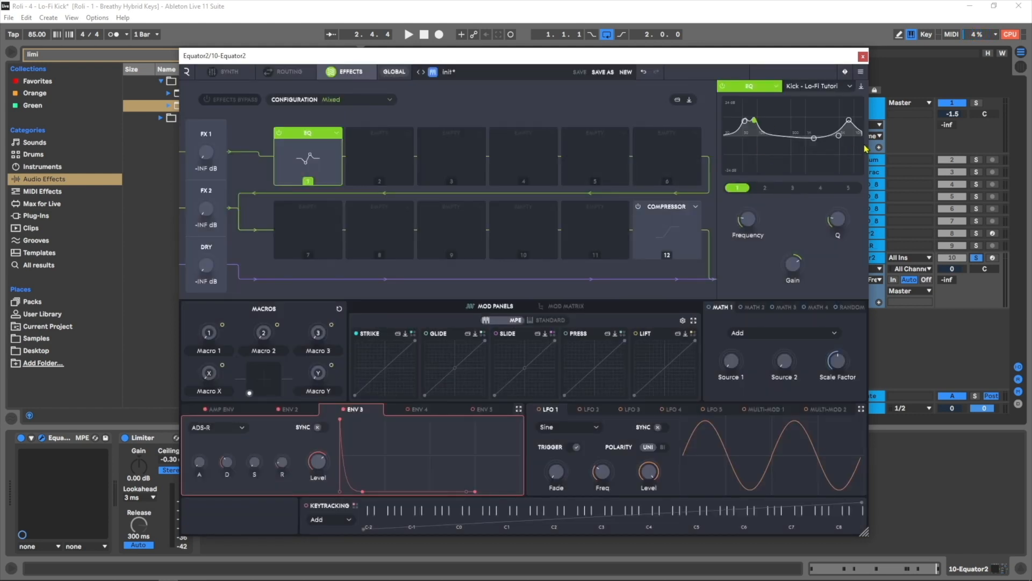
# Step: Check EQ bands 2 and 4, and add a Model Dist with the JC - Dist - 1 preset to effects slot 2
pyautogui.click(764, 188)
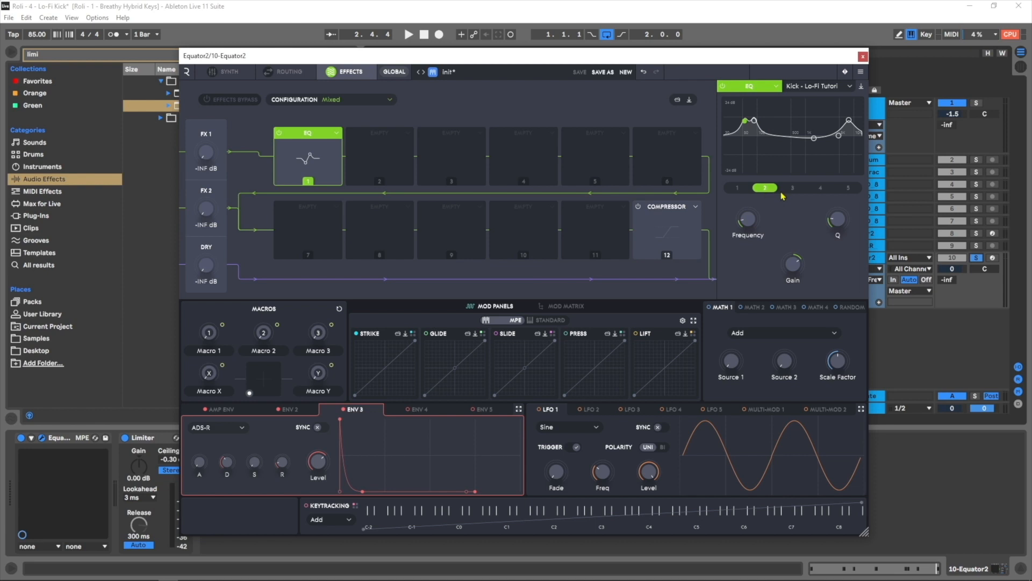
pyautogui.click(821, 189)
pyautogui.click(379, 147)
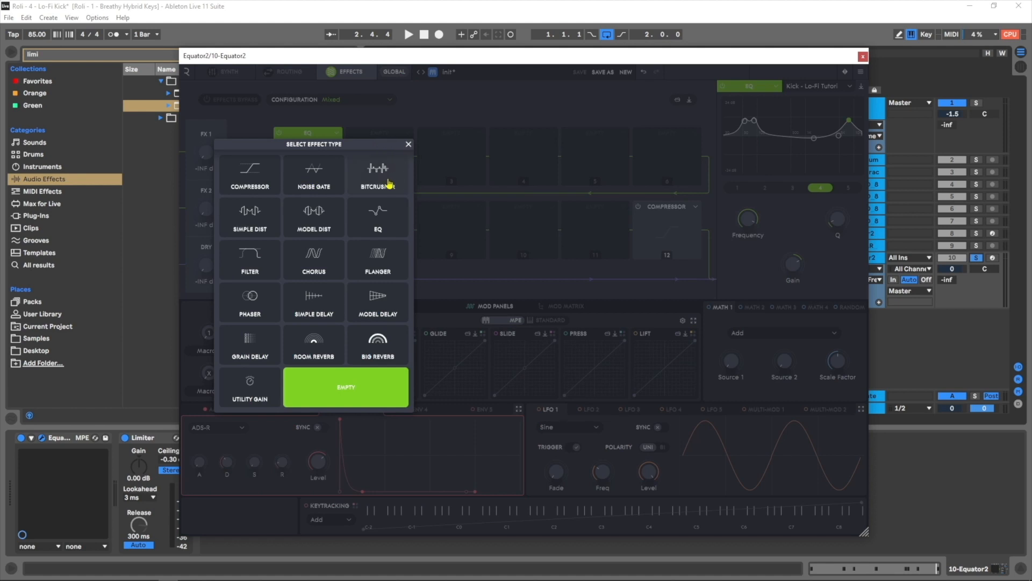
pyautogui.click(323, 217)
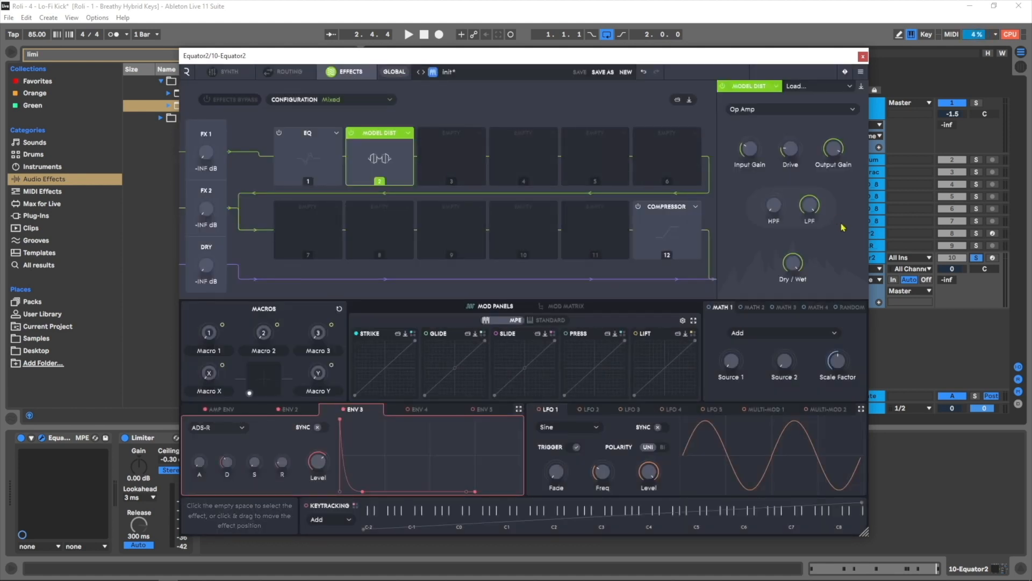
pyautogui.click(806, 88)
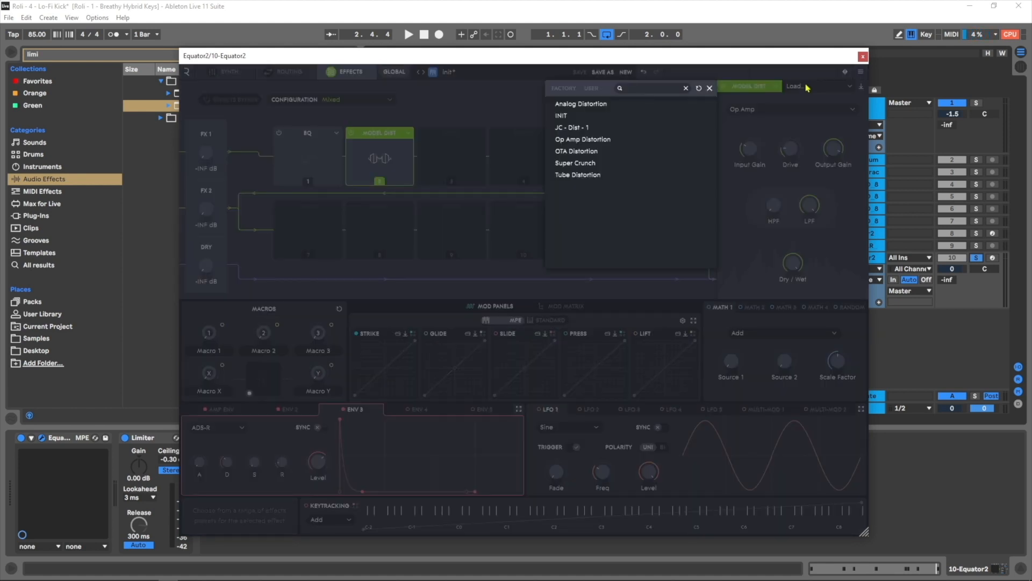
pyautogui.click(578, 128)
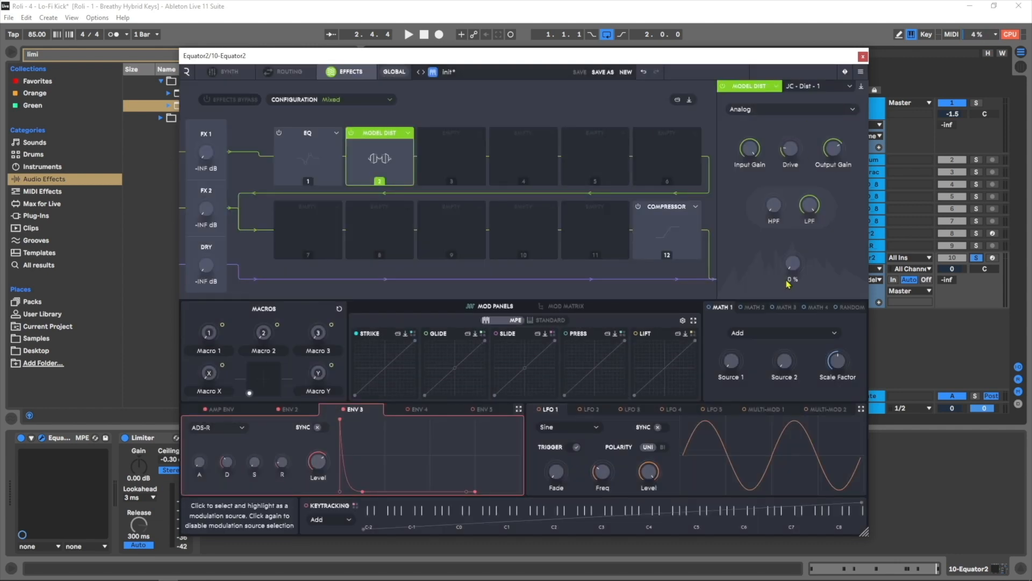
# Step: Bypass the Model Dist and audition the kick with the EQ switched off and on for comparison
pyautogui.click(351, 134)
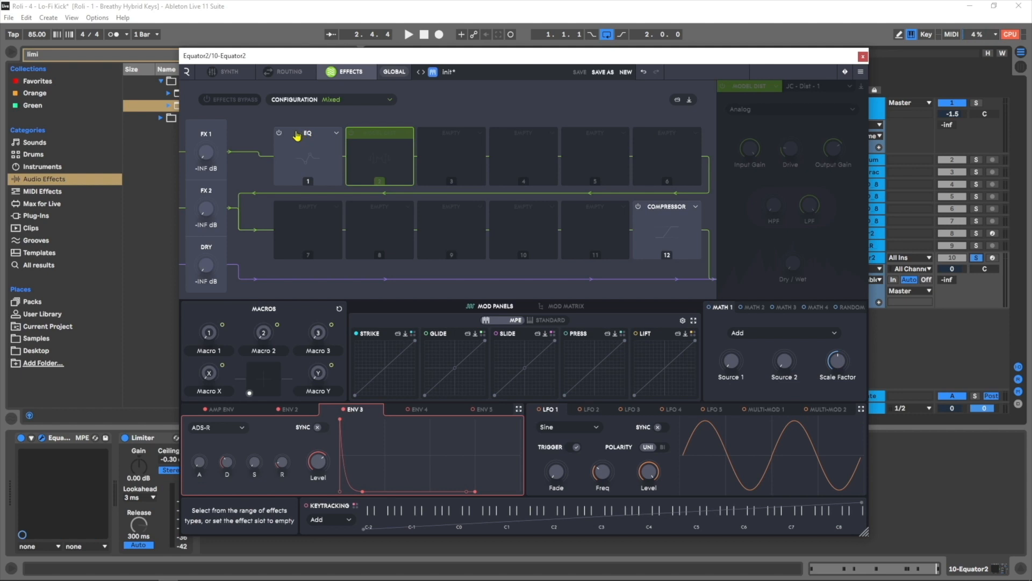
pyautogui.click(279, 134)
pyautogui.press('space')
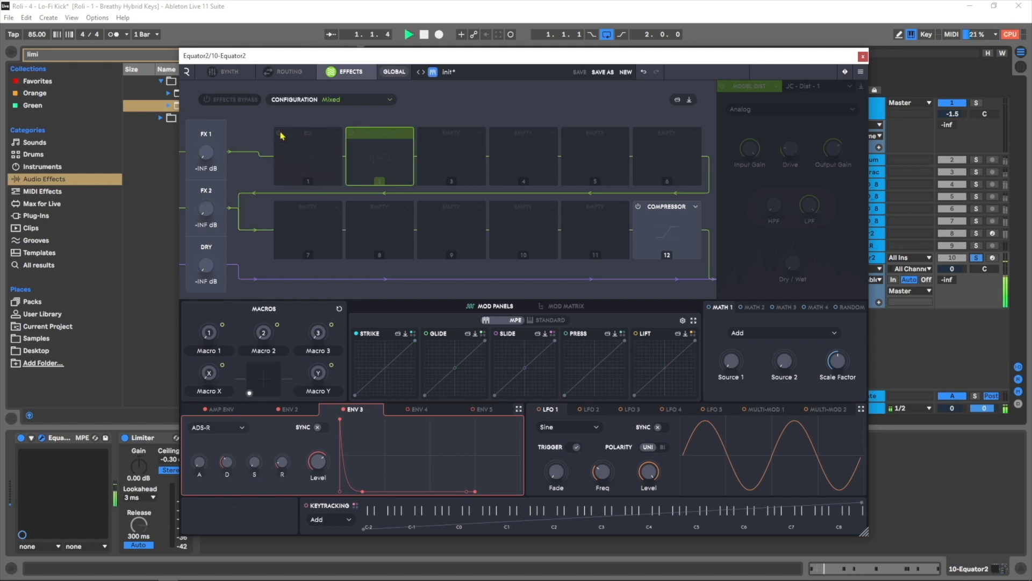
pyautogui.press('space')
pyautogui.click(280, 135)
pyautogui.press('space')
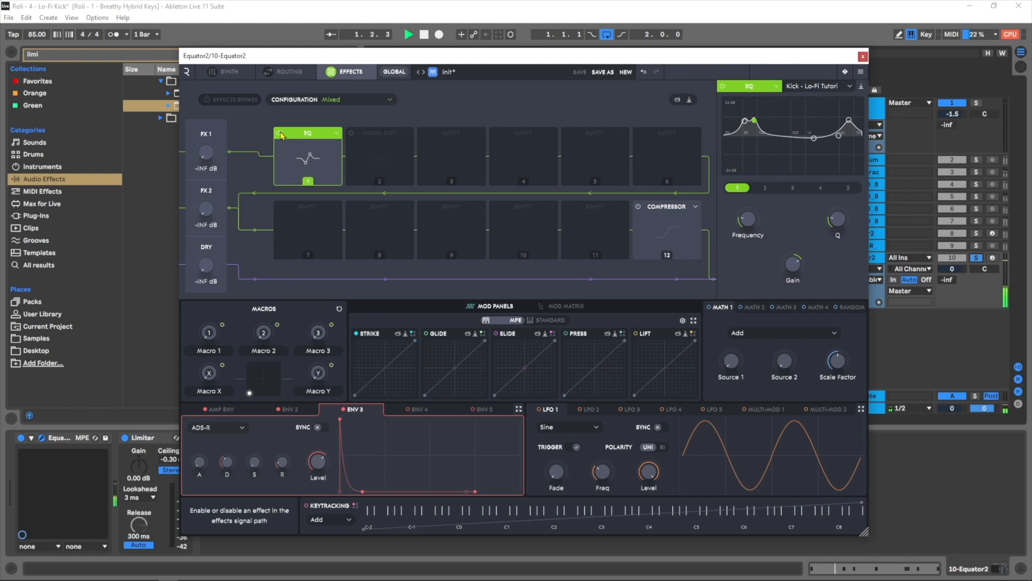
pyautogui.press('space')
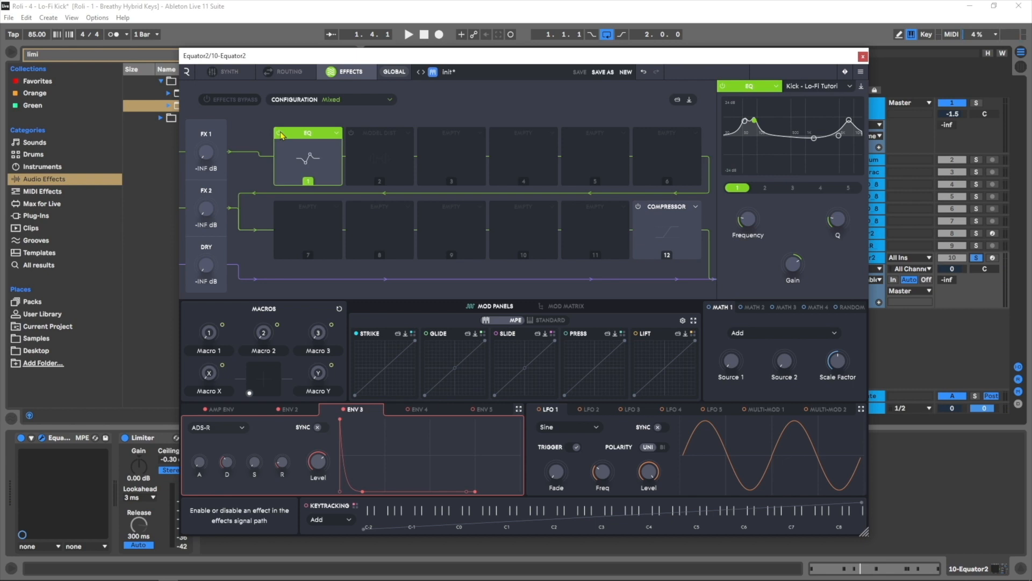
# Step: Re-enable the Model Dist and raise its Dry/Wet to 2% while the loop plays
pyautogui.click(350, 132)
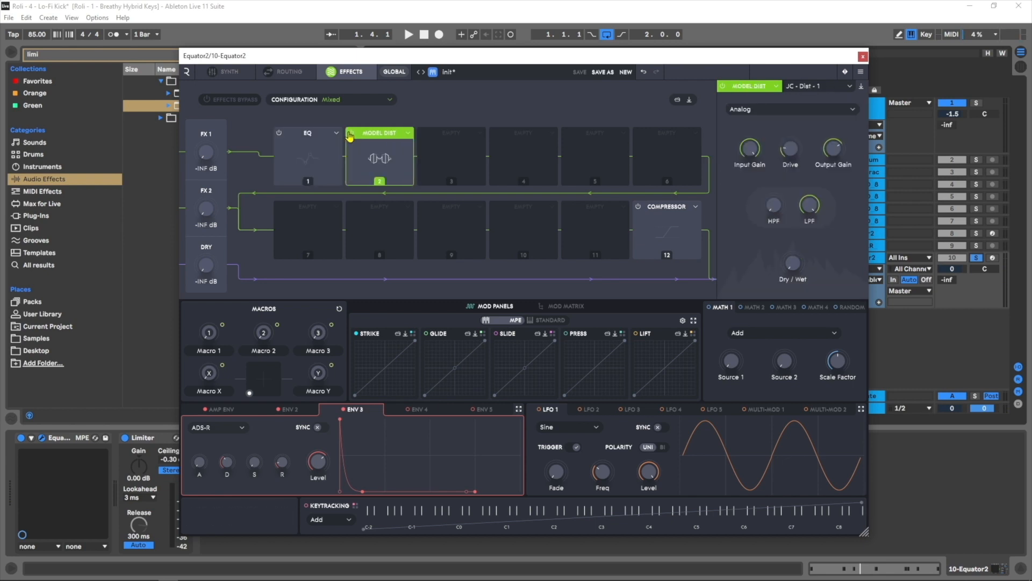
pyautogui.moveTo(793, 284)
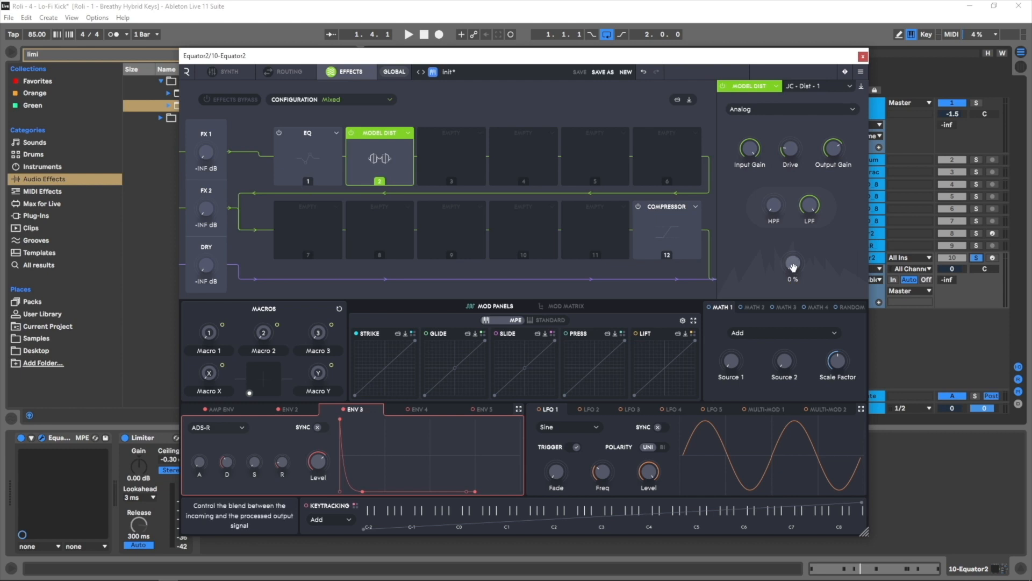
pyautogui.press('space')
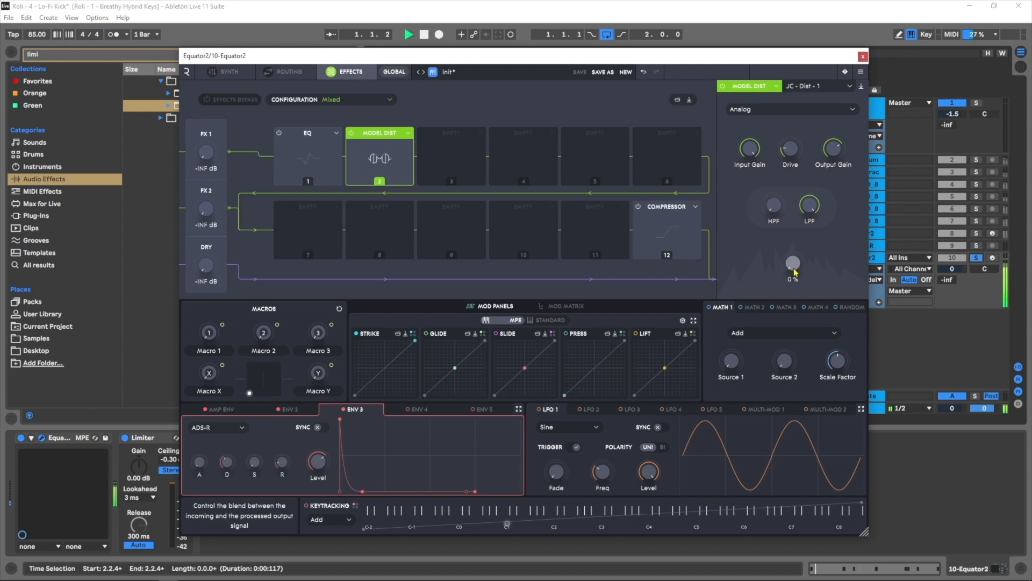
pyautogui.moveTo(795, 271); pyautogui.dragTo(796, 269)
pyautogui.press('space')
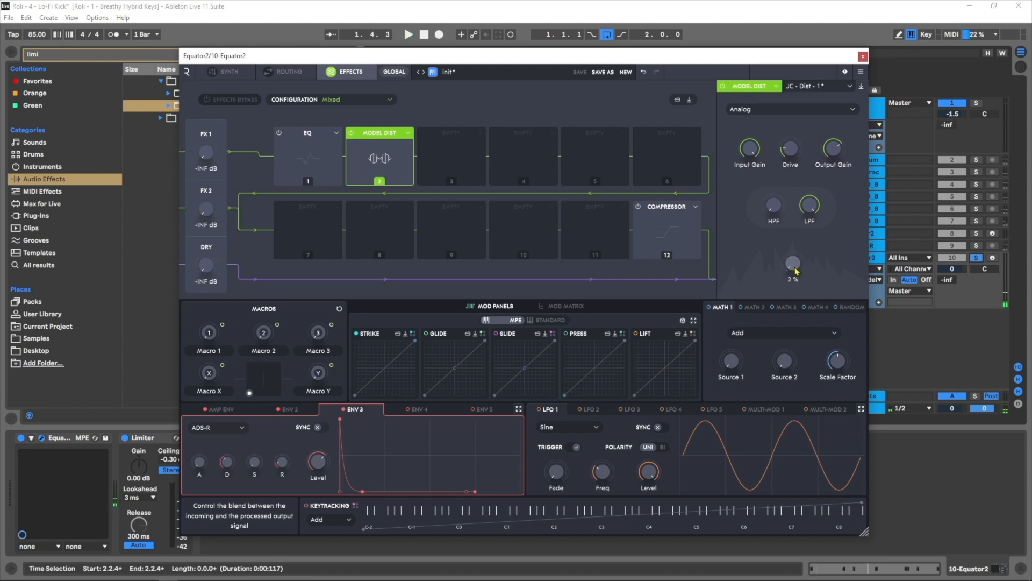
# Step: Compare the kick with the Model Dist bypassed and enabled at 6% Dry/Wet, and lower the blend slightly
pyautogui.click(350, 133)
pyautogui.press('space')
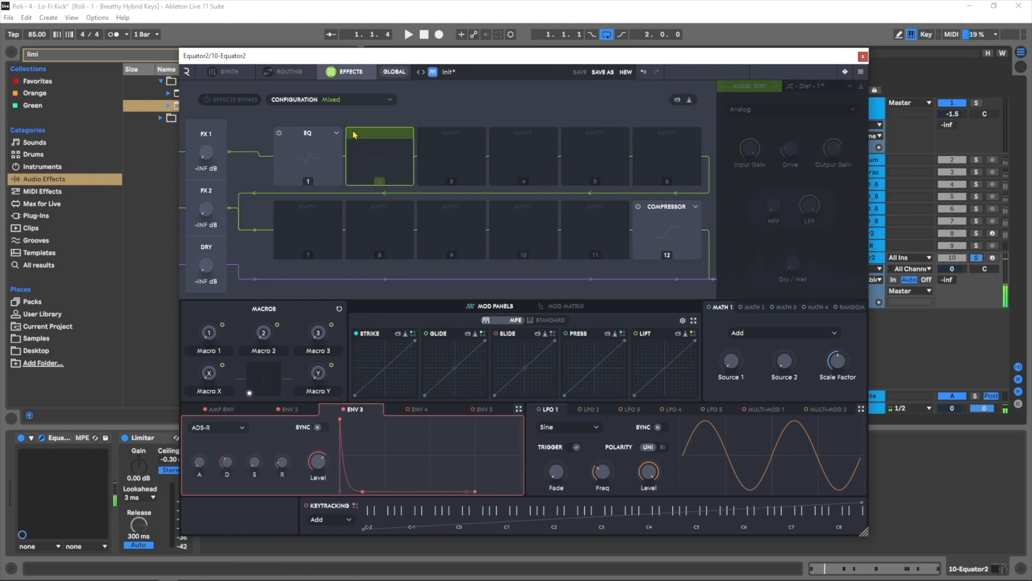
pyautogui.click(352, 133)
pyautogui.moveTo(792, 263); pyautogui.dragTo(797, 265)
pyautogui.press('space')
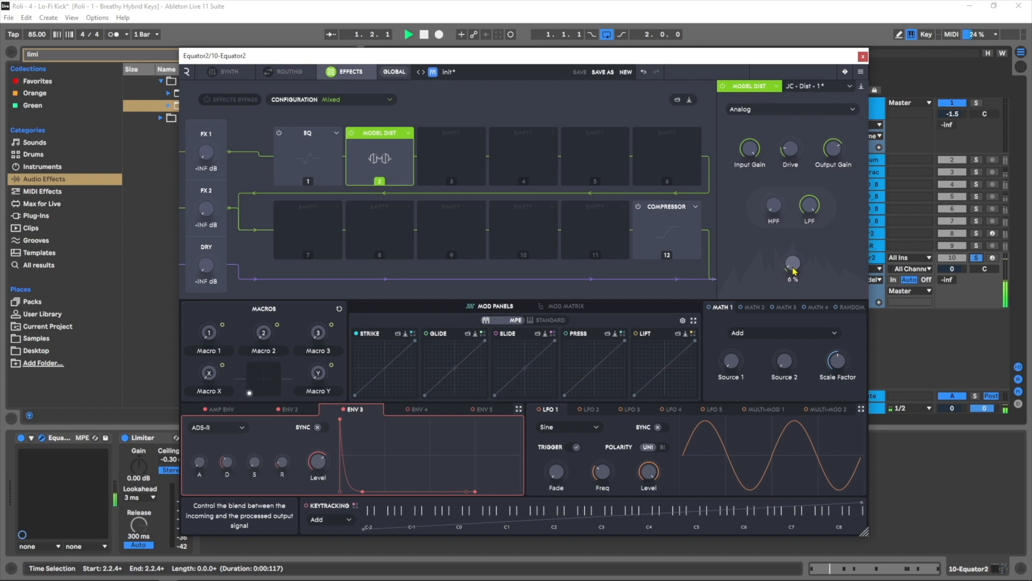
pyautogui.press('space')
pyautogui.moveTo(793, 266); pyautogui.dragTo(791, 267)
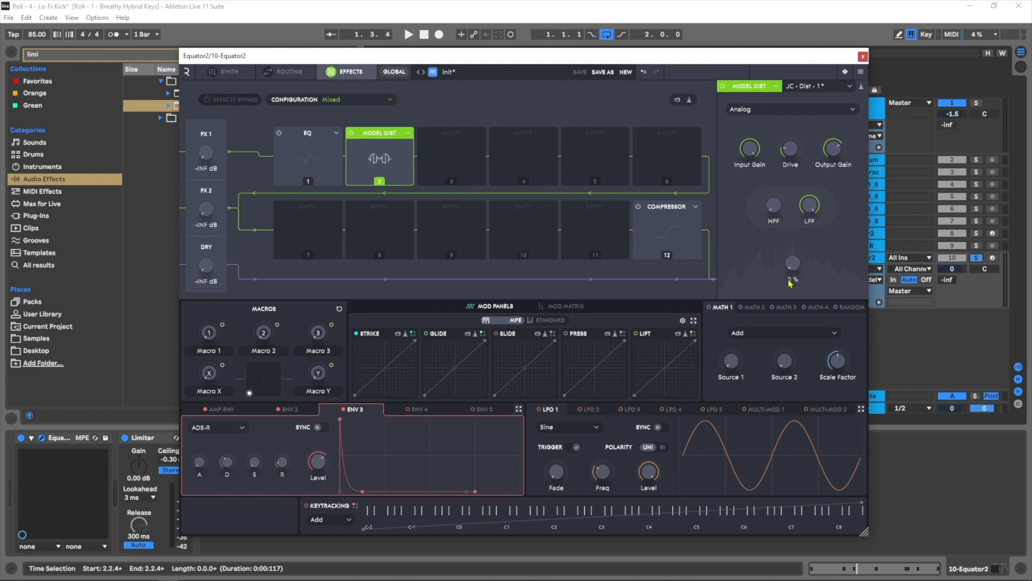
# Step: Return to the synth page, audition the kick soloed and in the full beat, and raise the track Limiter's gain to 2.30 dB
pyautogui.click(226, 71)
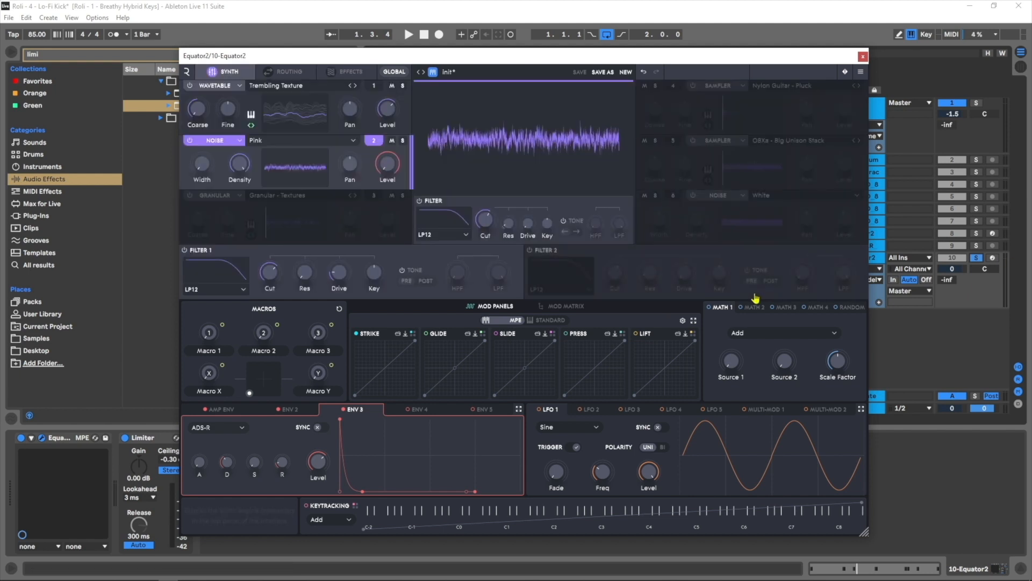
pyautogui.press('space')
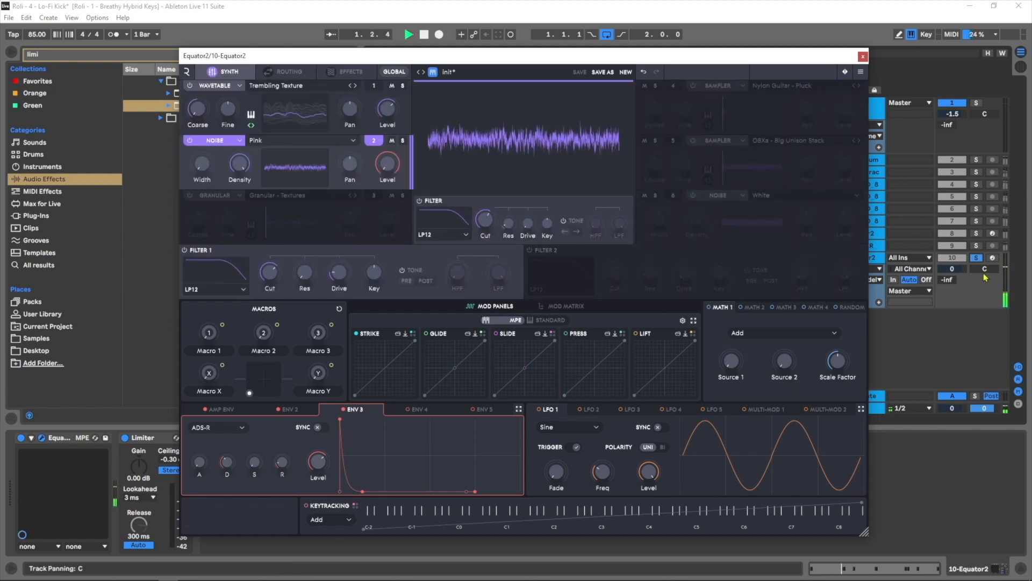
pyautogui.press('space')
pyautogui.click(977, 257)
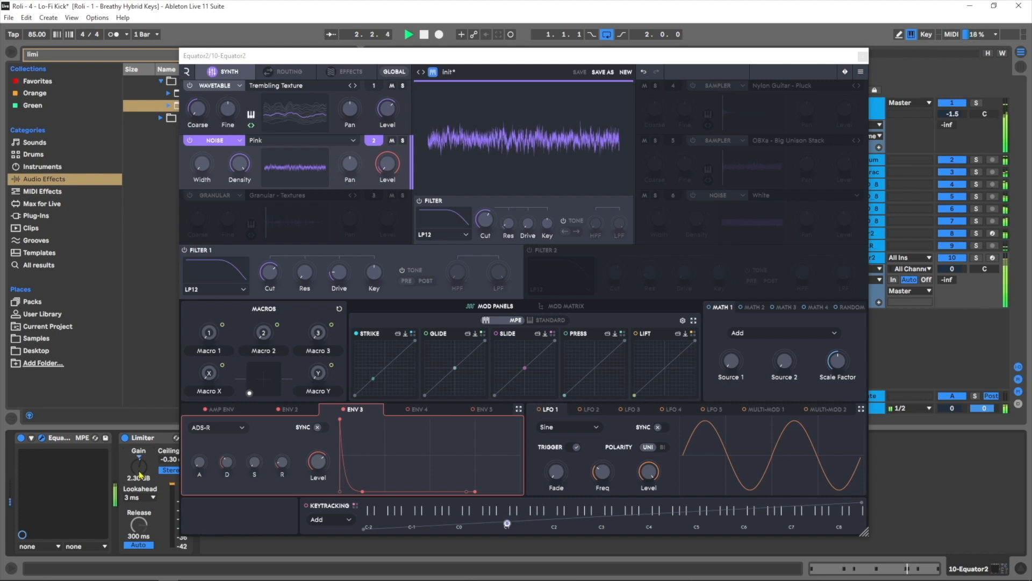
pyautogui.press('space')
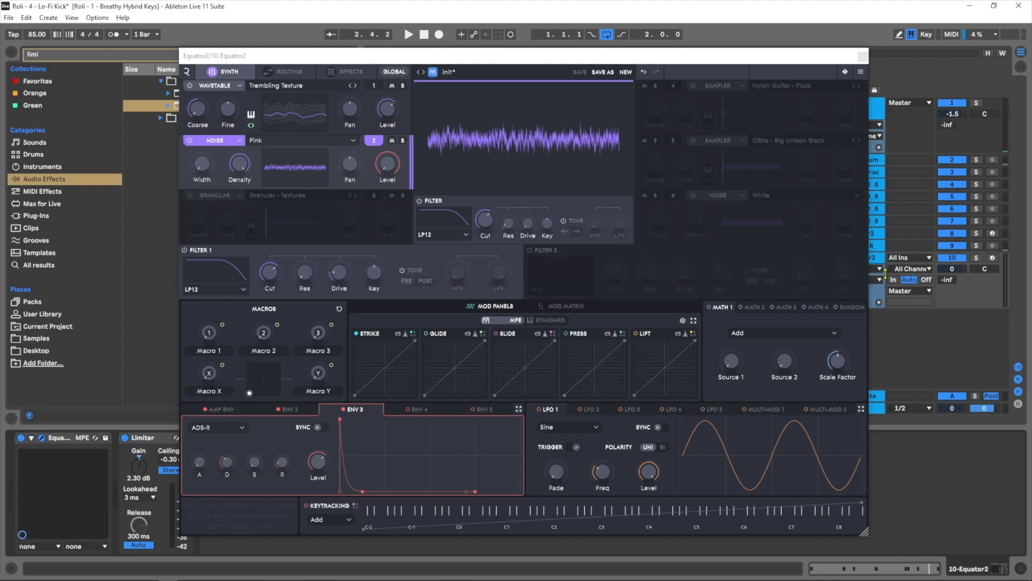
pyautogui.click(977, 257)
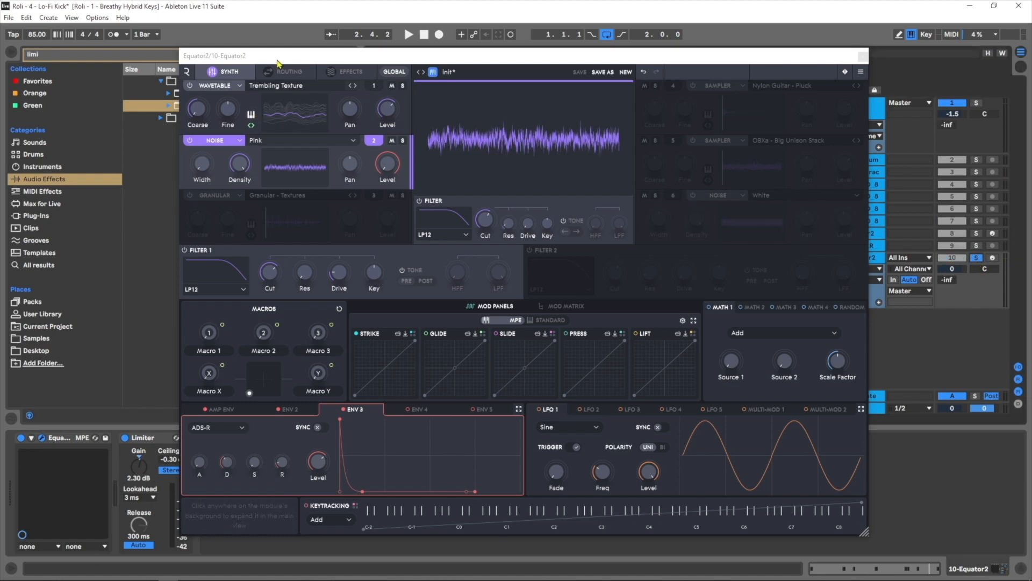
# Step: Select wavetable source 1 and audition the kick with its wavetable position at 45%
pyautogui.click(251, 106)
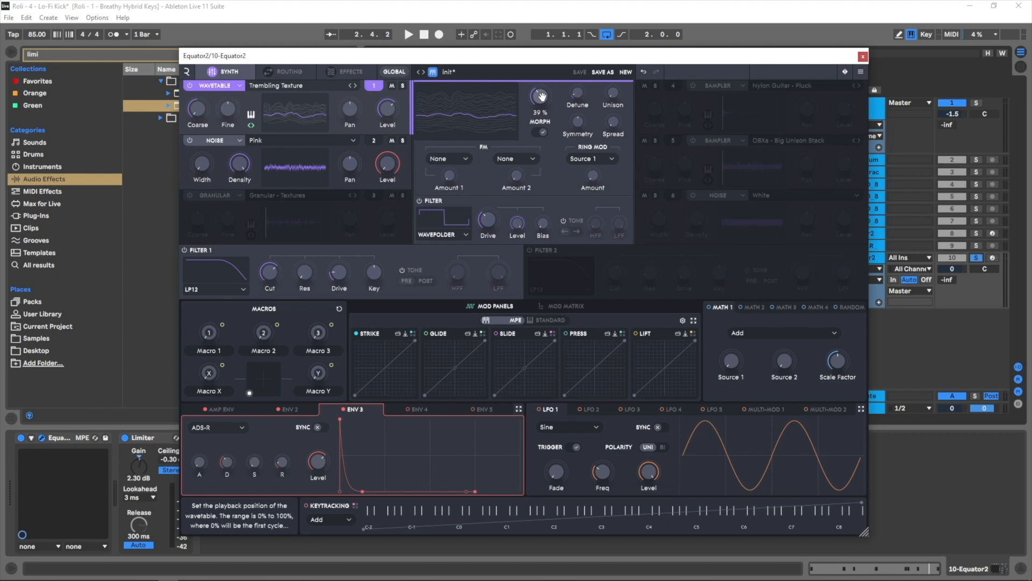
pyautogui.press('space')
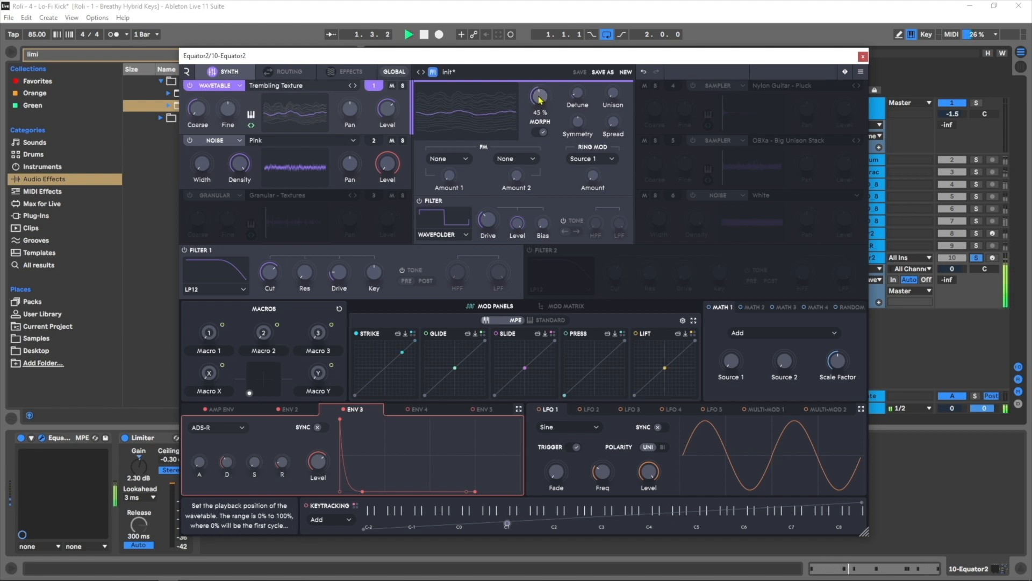
# Step: Set Filter 1's cutoff to about 3.1 kHz while auditioning, with Envelope 3 deselected as the modulation source
pyautogui.moveTo(261, 279); pyautogui.dragTo(279, 266)
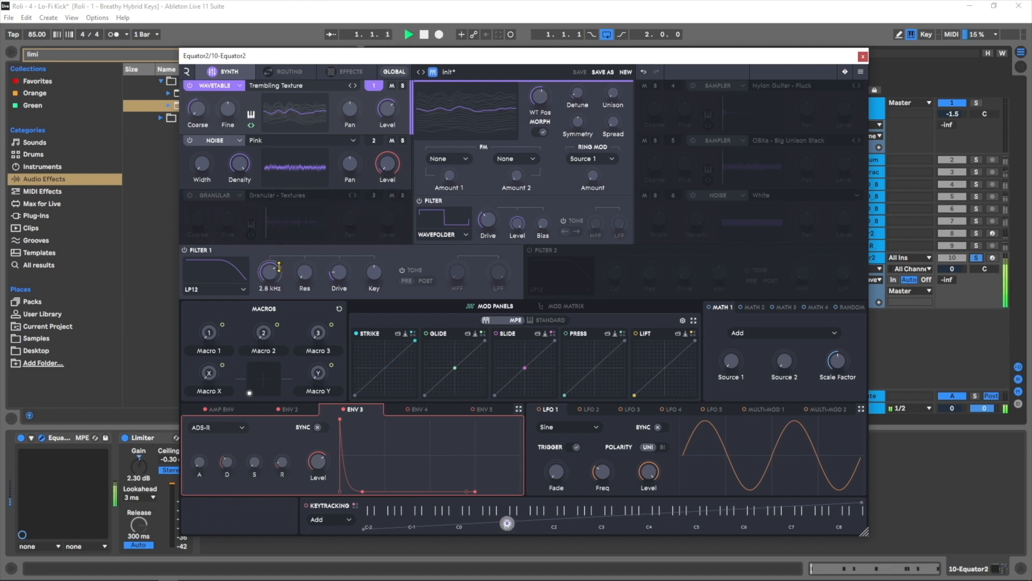
pyautogui.press('space')
pyautogui.click(329, 412)
pyautogui.press('space')
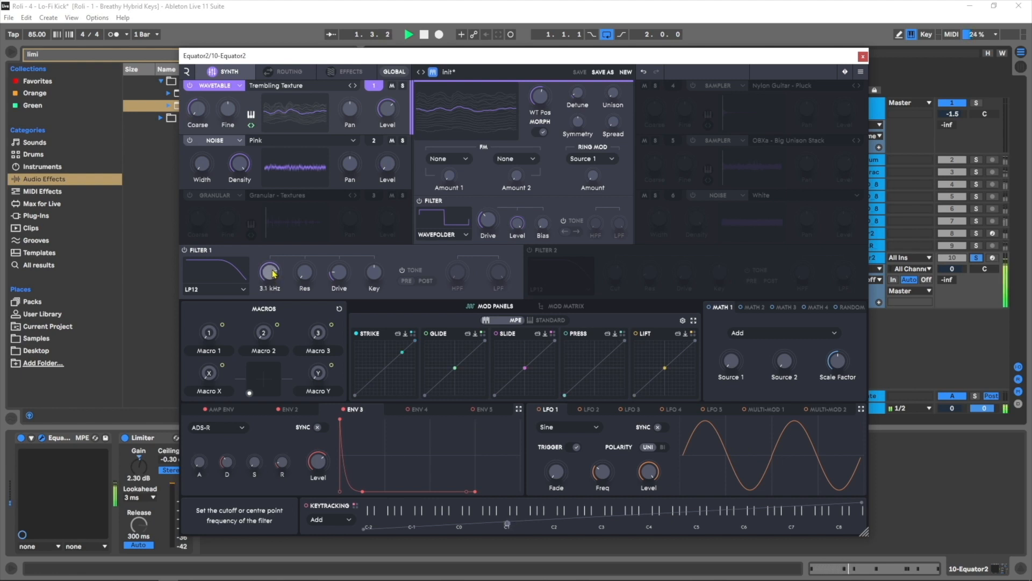
# Step: Lower source 1's wavetable position to 32% and audition the resulting kick
pyautogui.moveTo(538, 100); pyautogui.dragTo(530, 113)
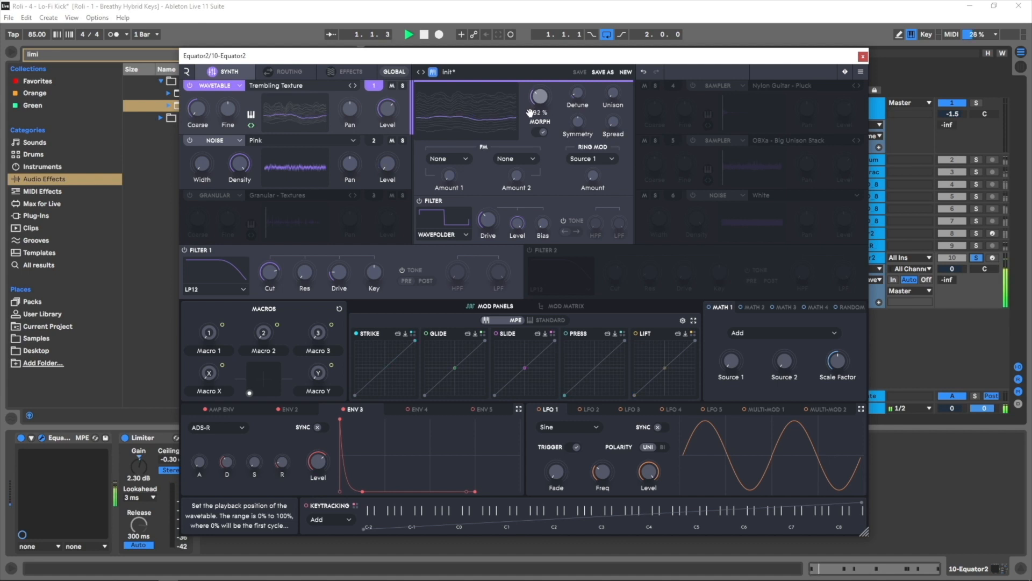
pyautogui.press('space')
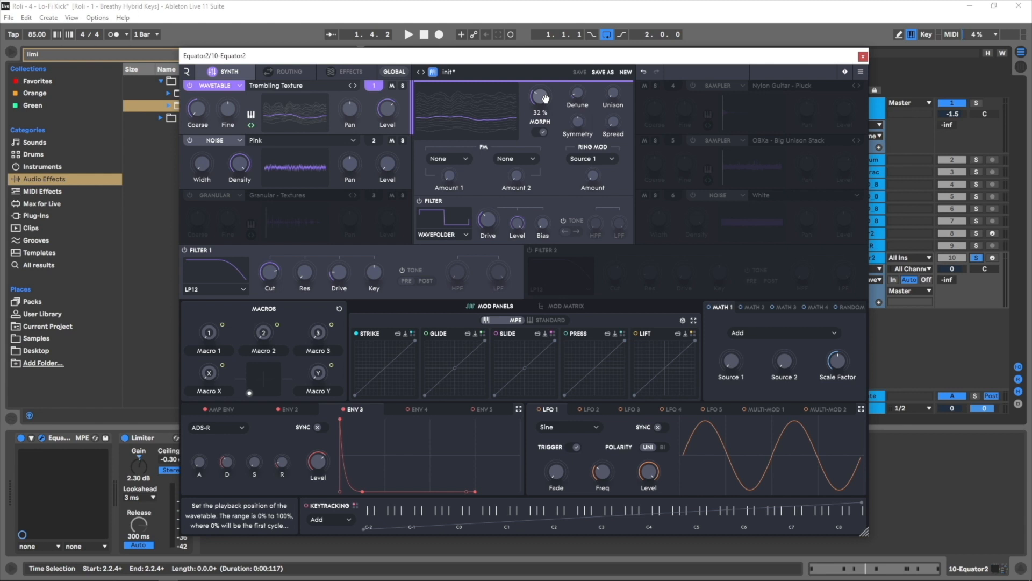
pyautogui.press('space')
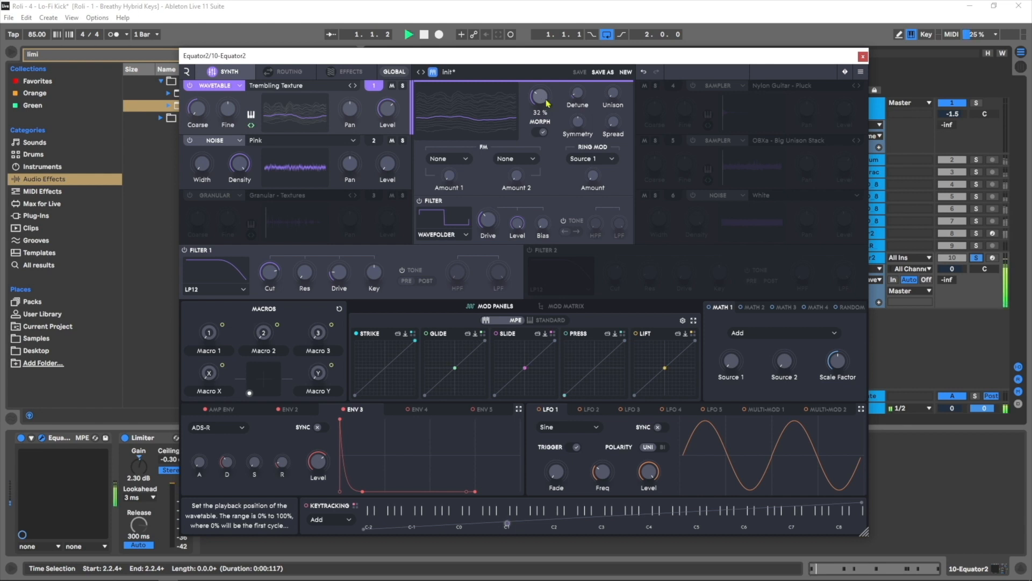
pyautogui.press('space')
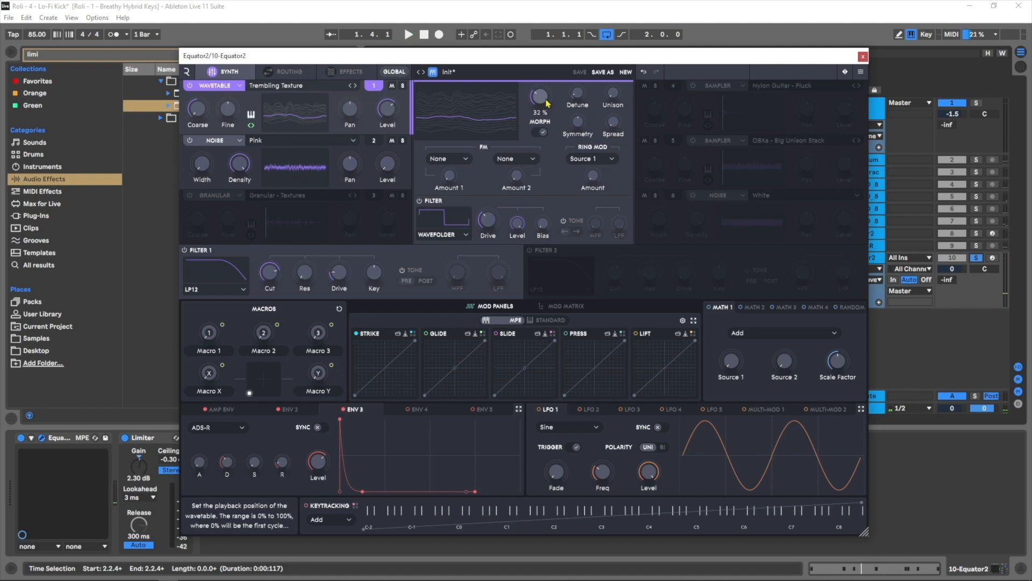